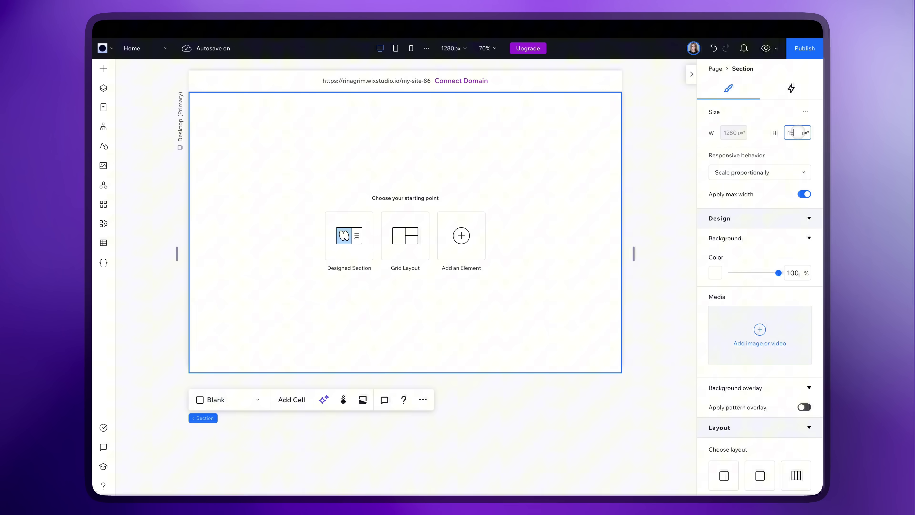
Set the section height to 1500 px and apply the Cards layout to split it into a two-by-two grid.
{"action": "key", "text": "Return"}
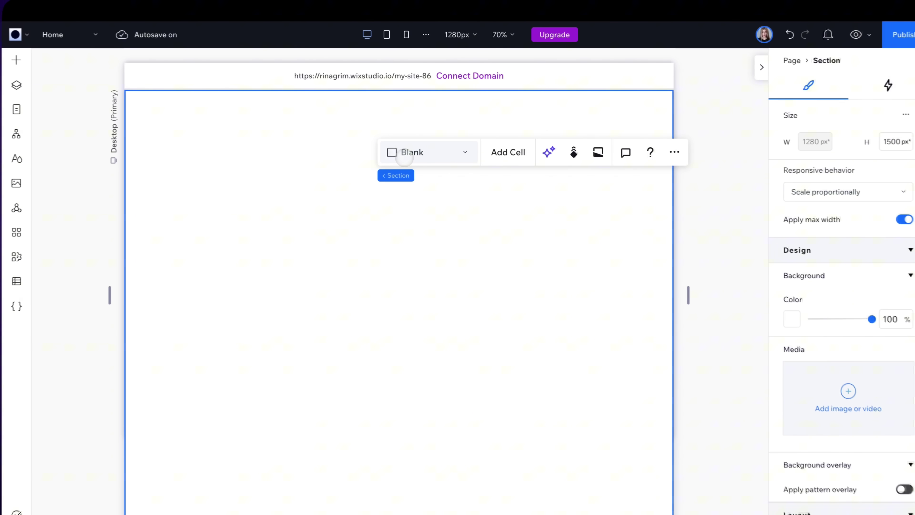
{"action": "left_click", "coordinate": [452, 141]}
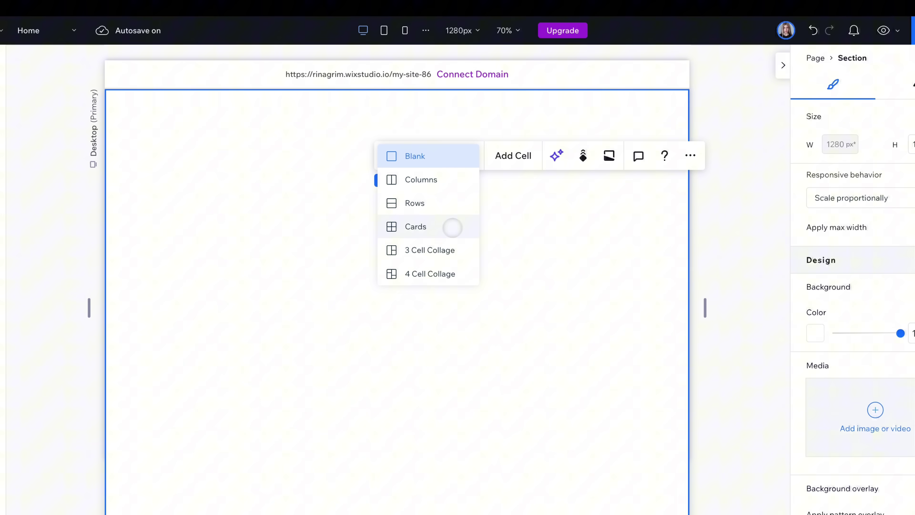
{"action": "left_click", "coordinate": [452, 228]}
Fill the upper-left cell with a radial gradient running from pale blue at the center to blue #A9CEF8 at the edges.
{"action": "left_click", "coordinate": [237, 329]}
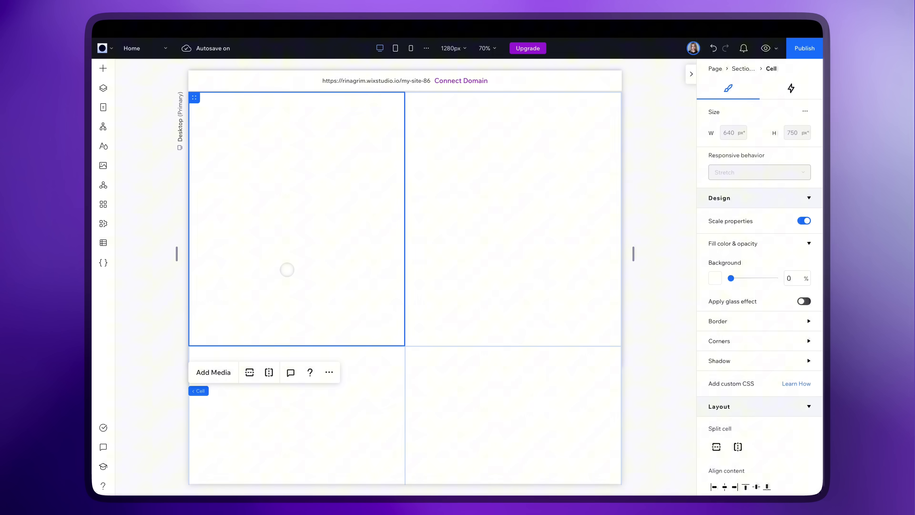
{"action": "left_click", "coordinate": [715, 278]}
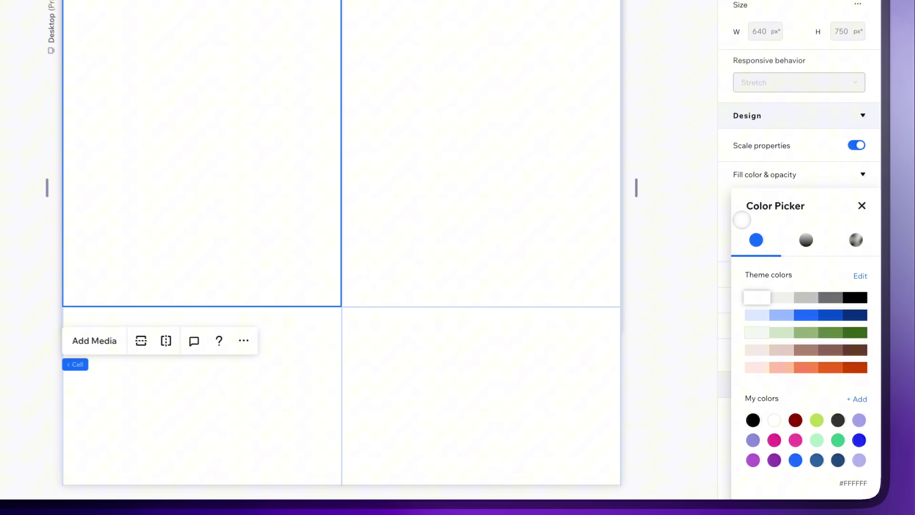
{"action": "left_click", "coordinate": [764, 293]}
{"action": "left_click", "coordinate": [743, 318]}
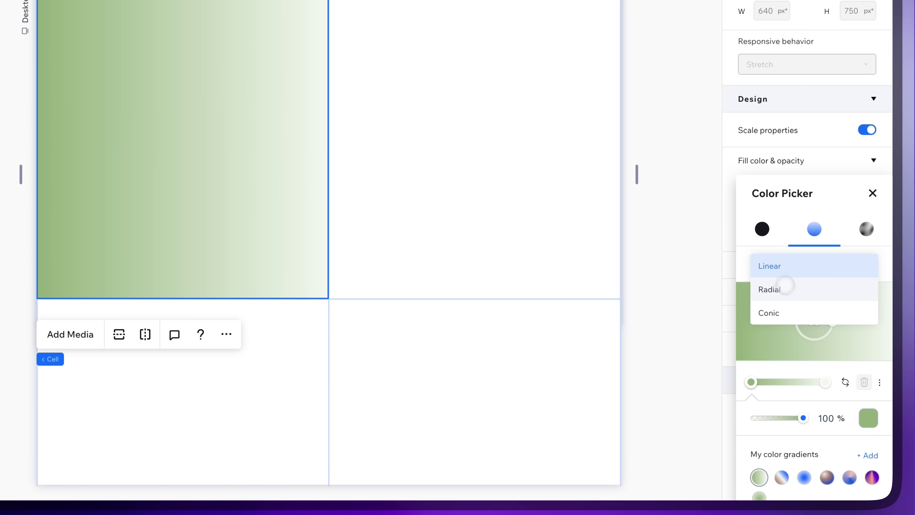
{"action": "left_click", "coordinate": [783, 288]}
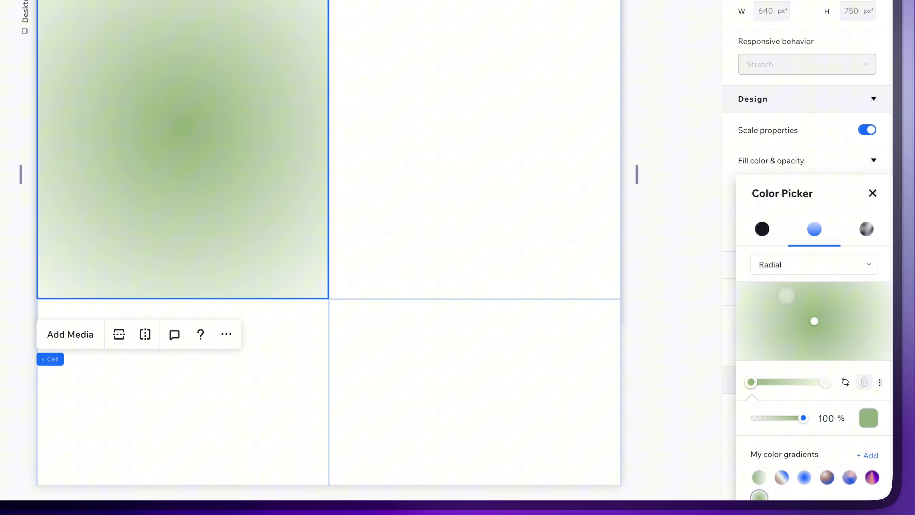
{"action": "left_click", "coordinate": [869, 417]}
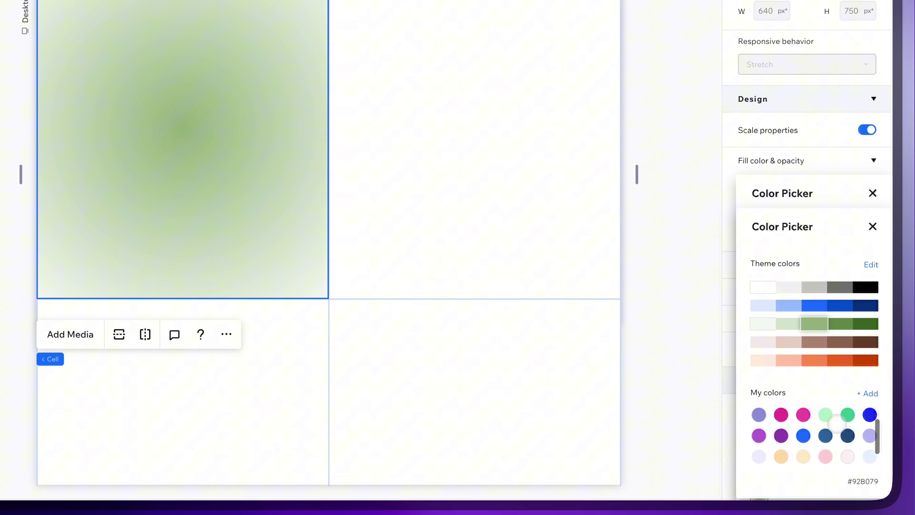
{"action": "left_click", "coordinate": [869, 436]}
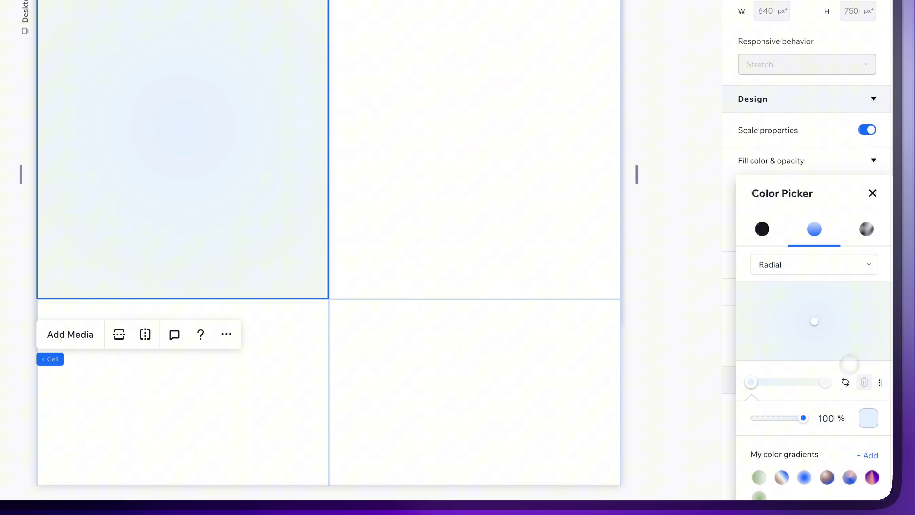
{"action": "left_click", "coordinate": [869, 417]}
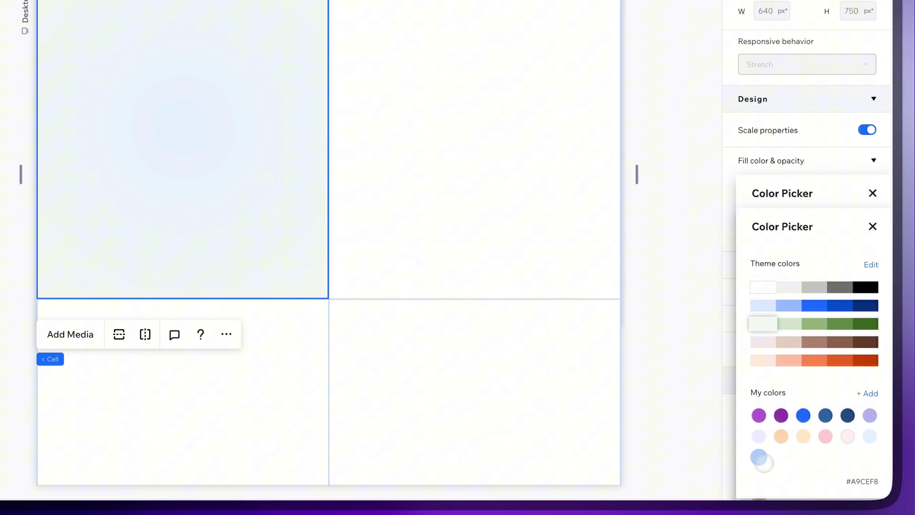
{"action": "left_click", "coordinate": [758, 458]}
Fill the upper-right cell with a radial gradient from pale pink #FFF0EF at the center to pink at the edges.
{"action": "left_click", "coordinate": [438, 115]}
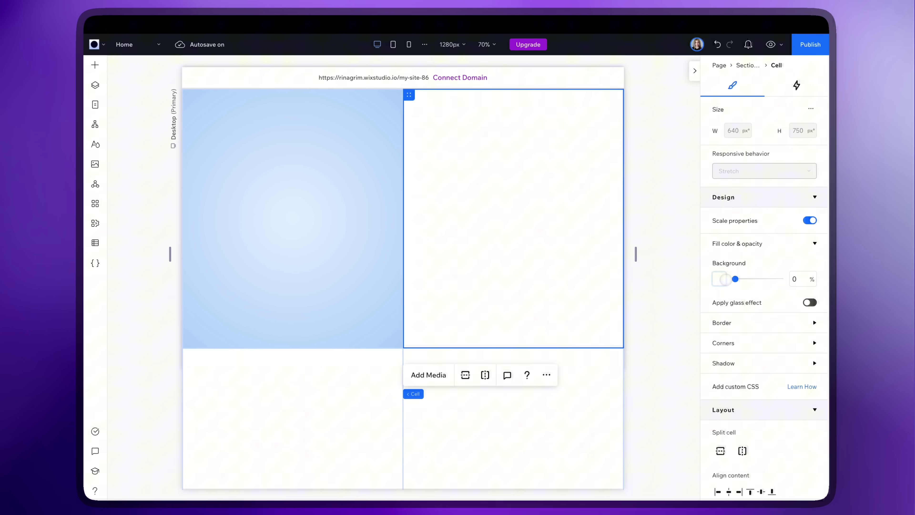
{"action": "left_click", "coordinate": [722, 279]}
{"action": "left_click", "coordinate": [764, 295]}
{"action": "left_click", "coordinate": [759, 320]}
{"action": "left_click", "coordinate": [748, 352]}
{"action": "left_click", "coordinate": [805, 434]}
{"action": "left_click", "coordinate": [789, 450]}
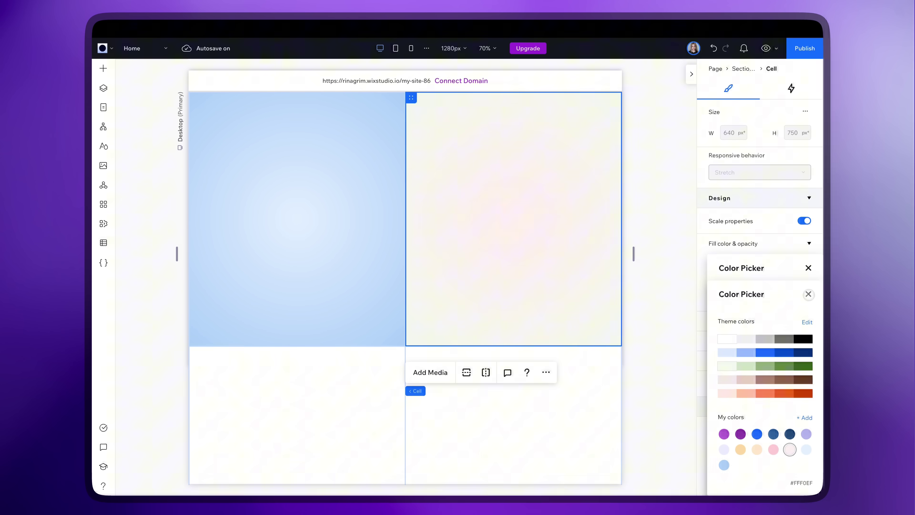
{"action": "left_click", "coordinate": [773, 449]}
{"action": "left_click", "coordinate": [808, 294]}
{"action": "left_click", "coordinate": [808, 268]}
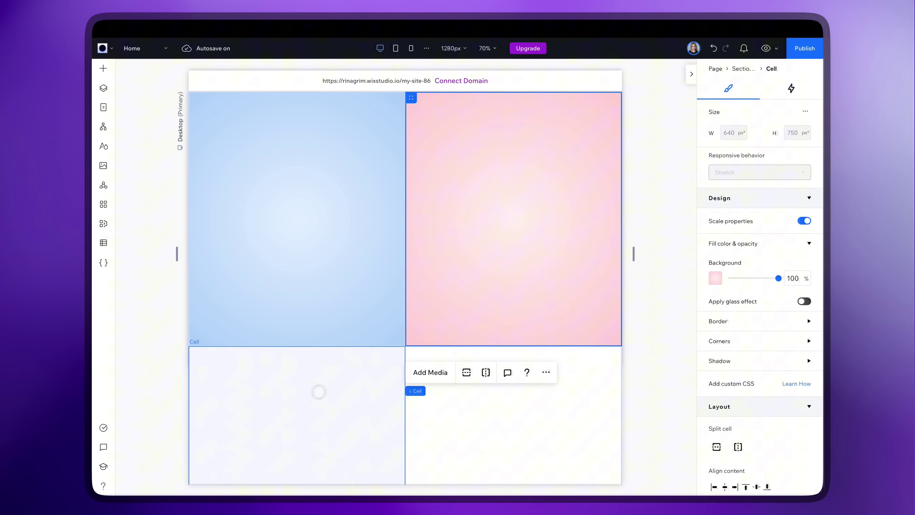
Fill the lower-left cell with a radial gradient from light cream-orange at the center to orange #FFD8A1 at the edges.
{"action": "left_click", "coordinate": [317, 393]}
{"action": "scroll", "coordinate": [311, 393], "scroll_direction": "down", "scroll_amount": 3}
{"action": "left_click", "coordinate": [765, 294]}
{"action": "left_click", "coordinate": [761, 320]}
{"action": "left_click", "coordinate": [748, 352]}
{"action": "left_click", "coordinate": [805, 433]}
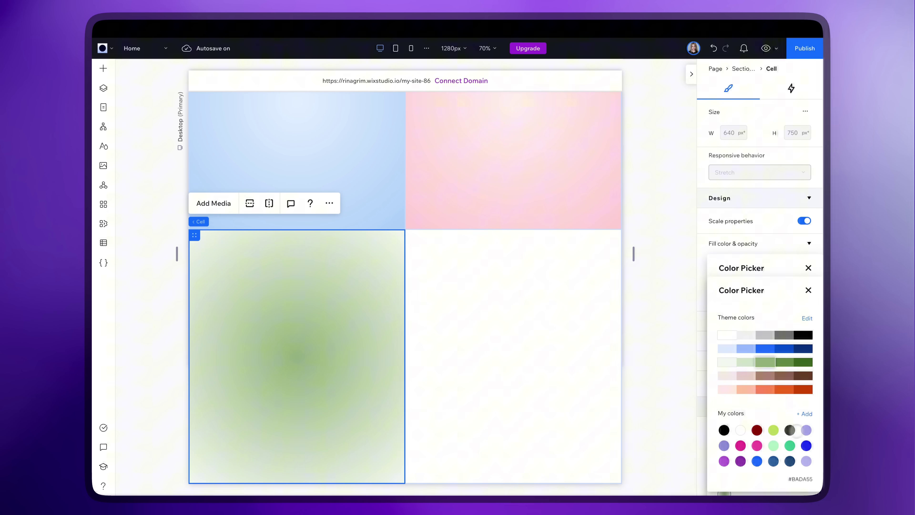
{"action": "scroll", "coordinate": [760, 447], "scroll_direction": "down", "scroll_amount": 3}
{"action": "left_click", "coordinate": [757, 446]}
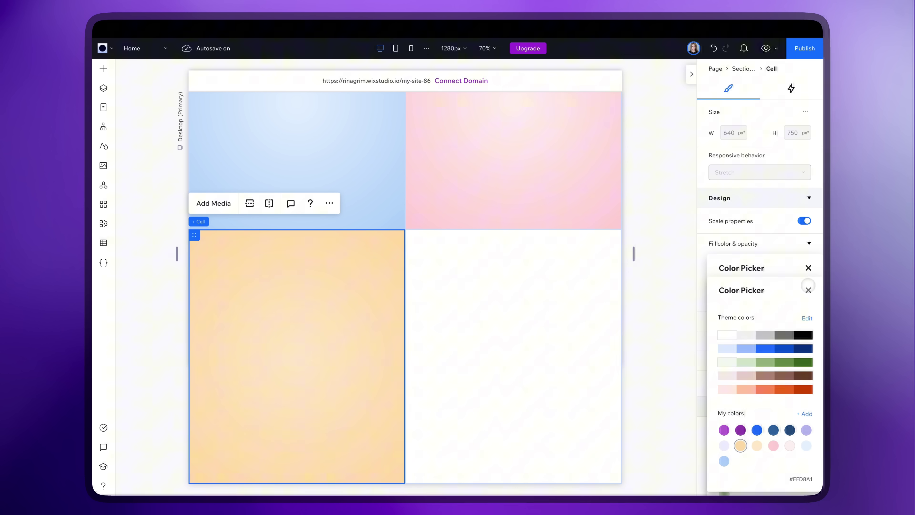
Fill the lower-right cell with a radial gradient from pale lavender at the center to deeper lavender at the edges.
{"action": "left_click", "coordinate": [584, 334]}
{"action": "left_click", "coordinate": [762, 294]}
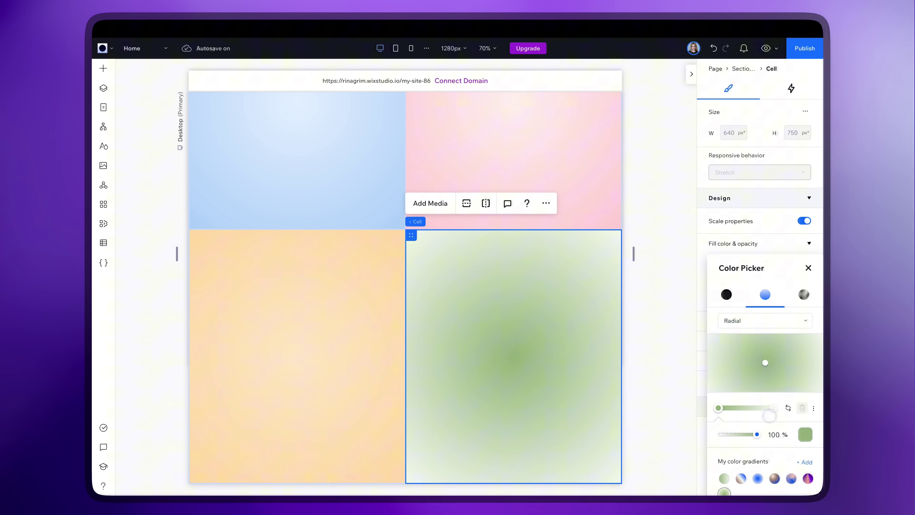
{"action": "left_click", "coordinate": [724, 444]}
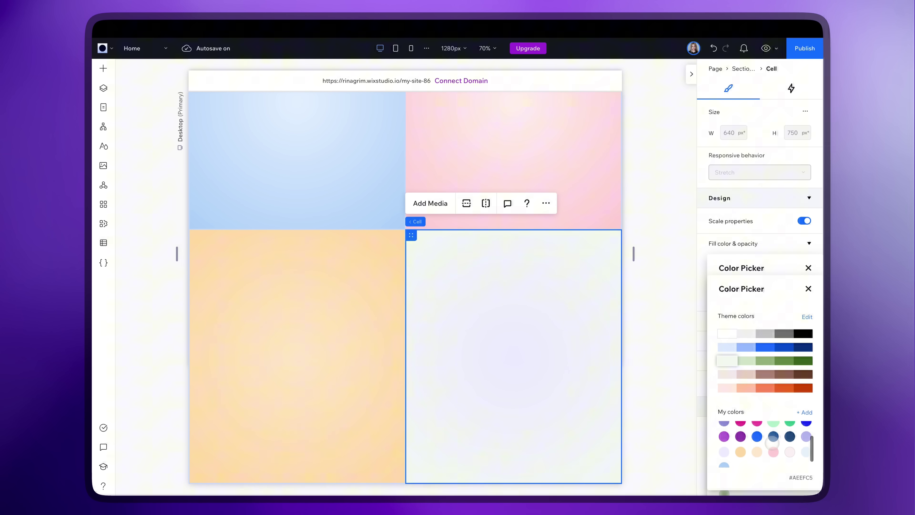
{"action": "scroll", "coordinate": [772, 443], "scroll_direction": "down", "scroll_amount": 1}
{"action": "left_click", "coordinate": [806, 429]}
{"action": "left_click", "coordinate": [659, 150]}
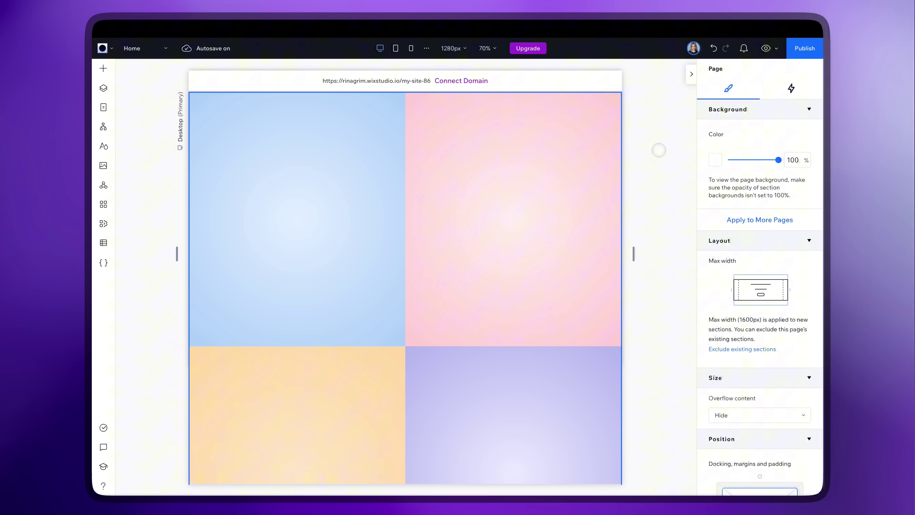
Add an image element to the blue cell and stretch it to about 290 by 332 px.
{"action": "left_click", "coordinate": [103, 68]}
{"action": "left_click_drag", "start_coordinate": [227, 116], "coordinate": [347, 185]}
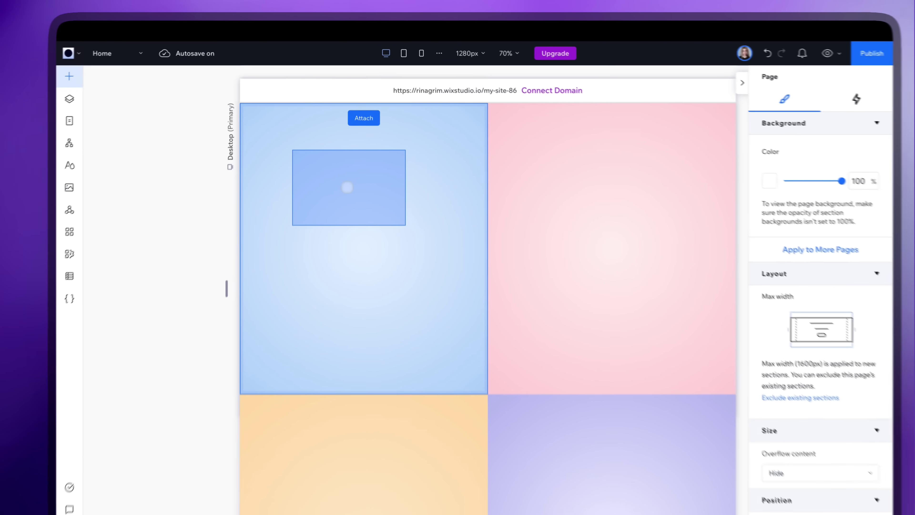
{"action": "mouse_move", "coordinate": [358, 228]}
{"action": "left_mouse_down"}
{"action": "mouse_move", "coordinate": [357, 275]}
{"action": "mouse_move", "coordinate": [354, 243]}
{"action": "left_mouse_up"}
Set the image's width and height to 350 px each.
{"action": "left_click", "coordinate": [735, 176]}
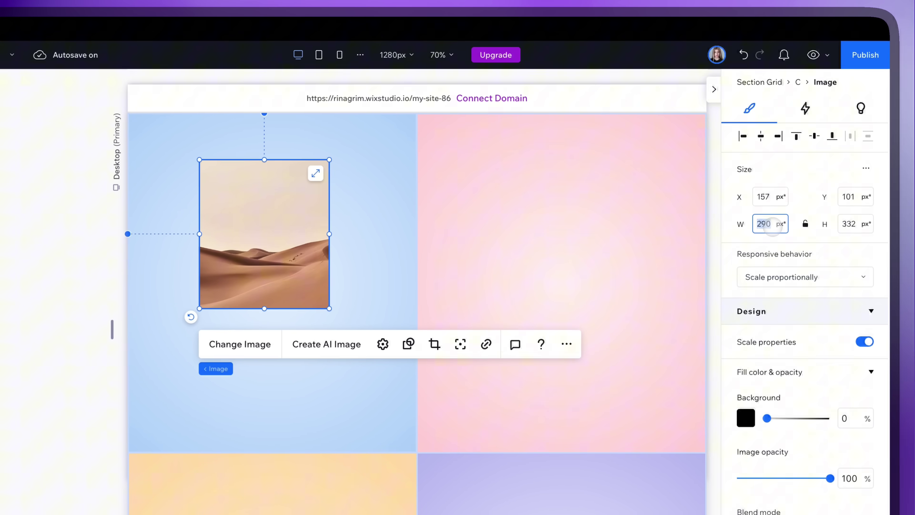
{"action": "type", "text": "350"}
{"action": "left_click", "coordinate": [858, 227]}
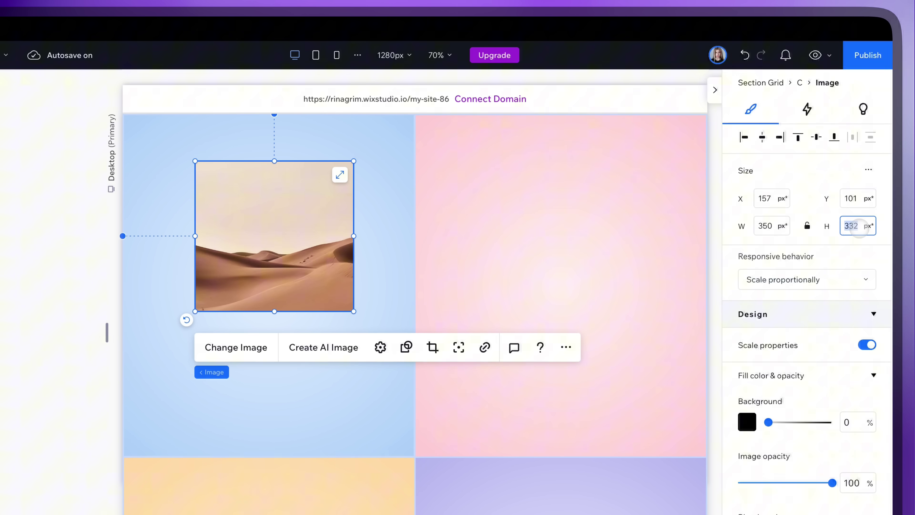
{"action": "type", "text": "350"}
{"action": "key", "text": "Return"}
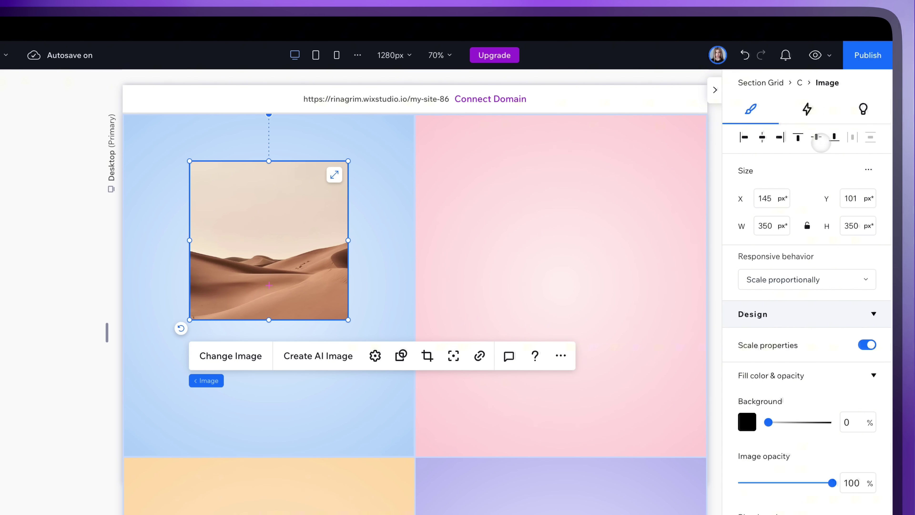
Center the image vertically in the blue cell and replace it with Splash Lemon.png from the site files.
{"action": "left_click", "coordinate": [817, 137]}
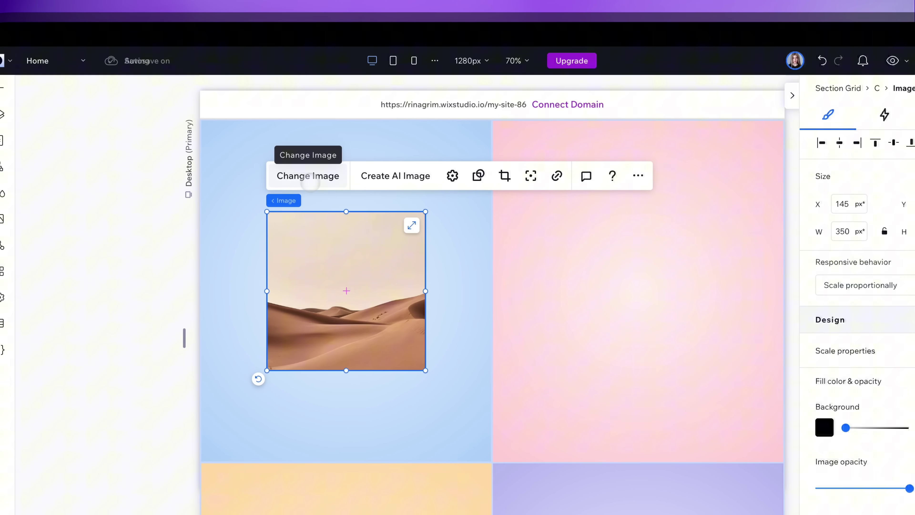
{"action": "left_click", "coordinate": [231, 170]}
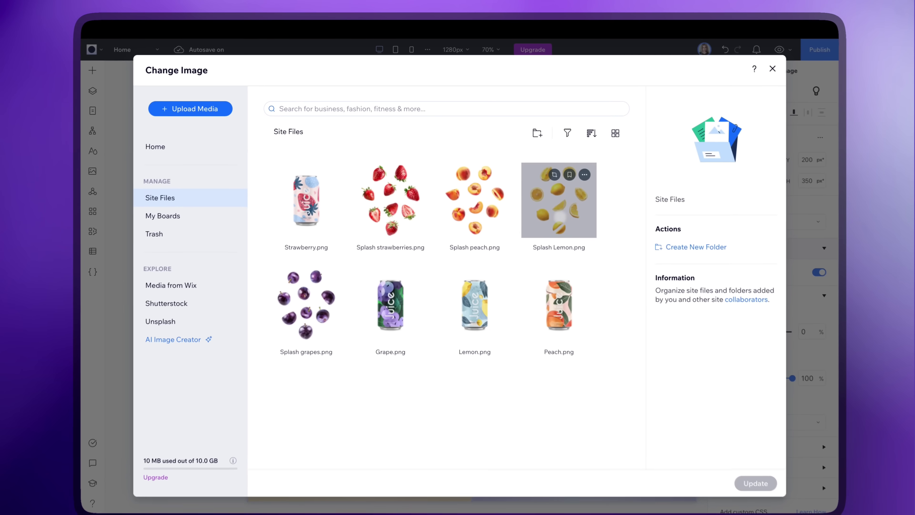
{"action": "double_click", "coordinate": [560, 216]}
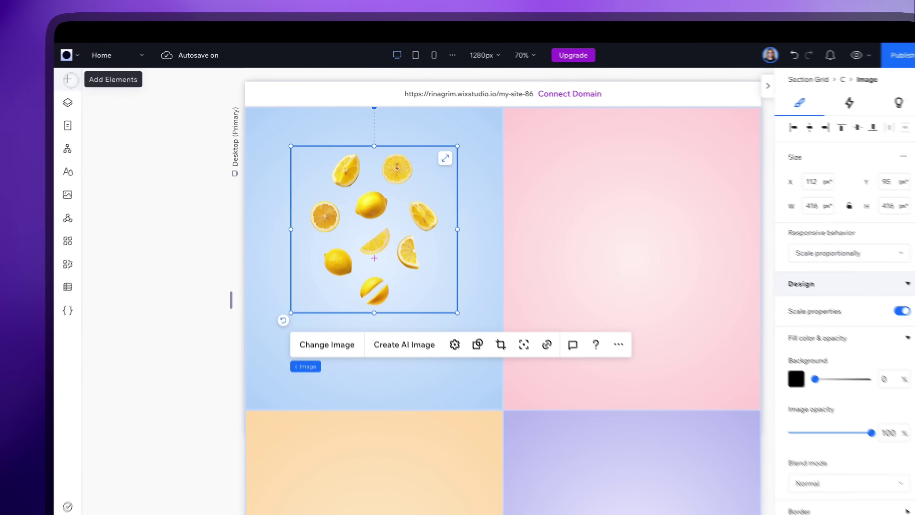
Add a second image over the lemons and reshape it into a tall, narrow rectangle about 161 px wide.
{"action": "left_click", "coordinate": [103, 68]}
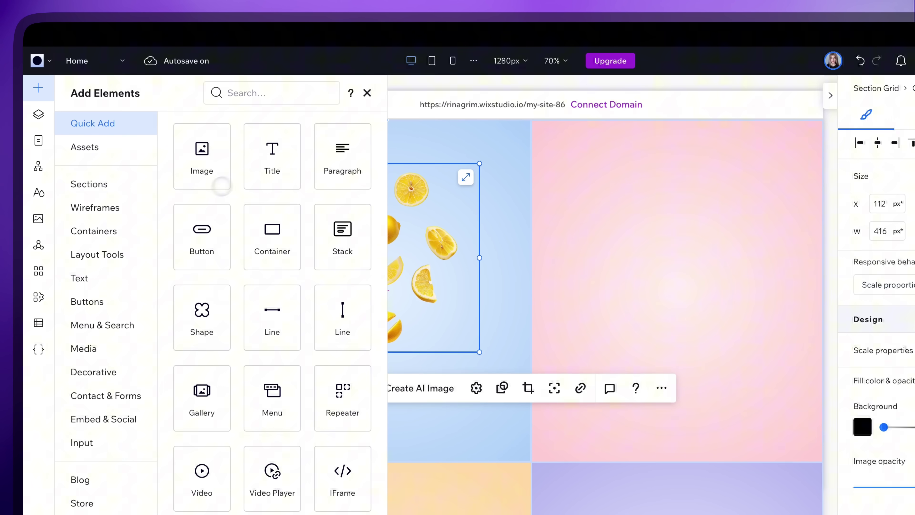
{"action": "left_click_drag", "start_coordinate": [200, 162], "coordinate": [390, 203]}
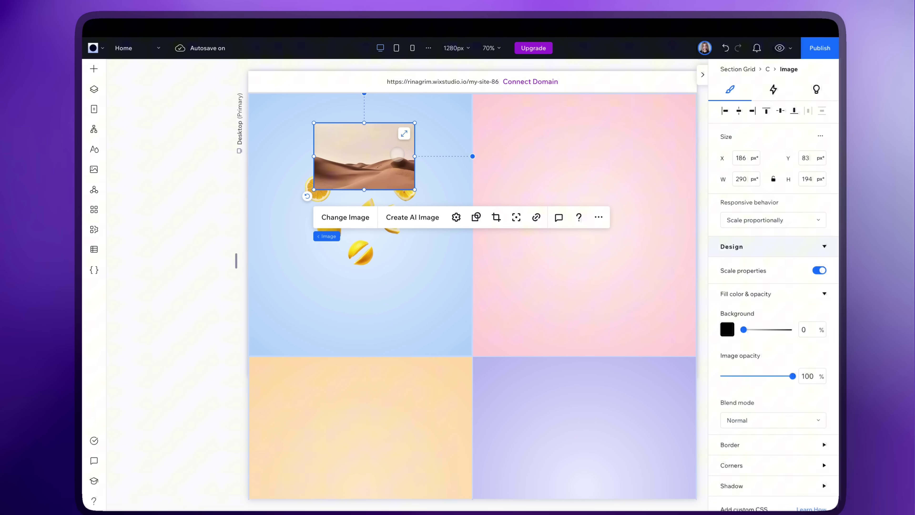
{"action": "left_click_drag", "start_coordinate": [414, 153], "coordinate": [373, 149]}
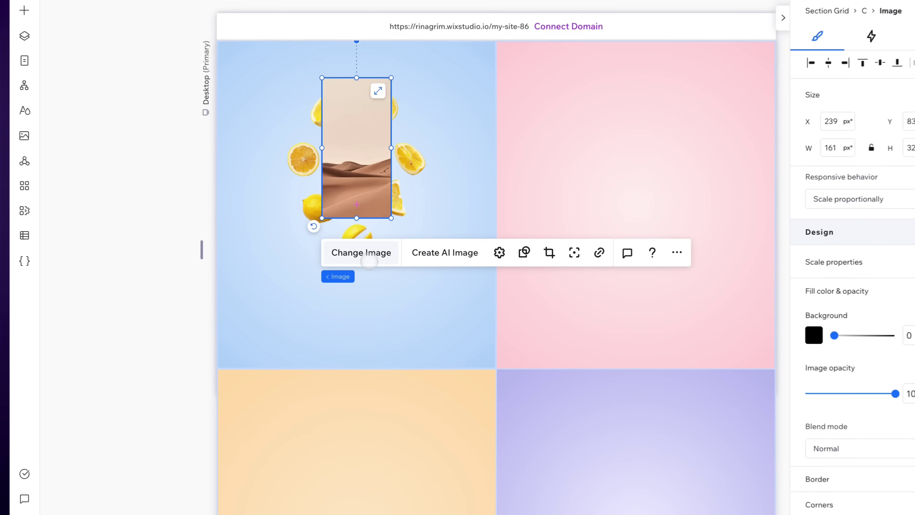
Replace the narrow placeholder image with Lemon.png from the site files.
{"action": "left_click", "coordinate": [364, 256]}
{"action": "left_click", "coordinate": [478, 296]}
{"action": "left_click", "coordinate": [745, 467]}
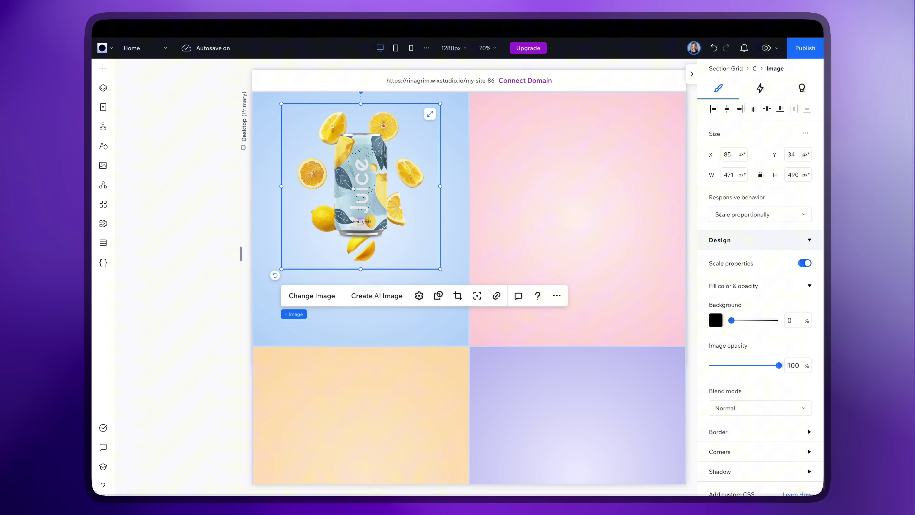
Select the juice can and lemon splash images together and place them in one container.
{"action": "left_click", "coordinate": [360, 184], "text": "shift"}
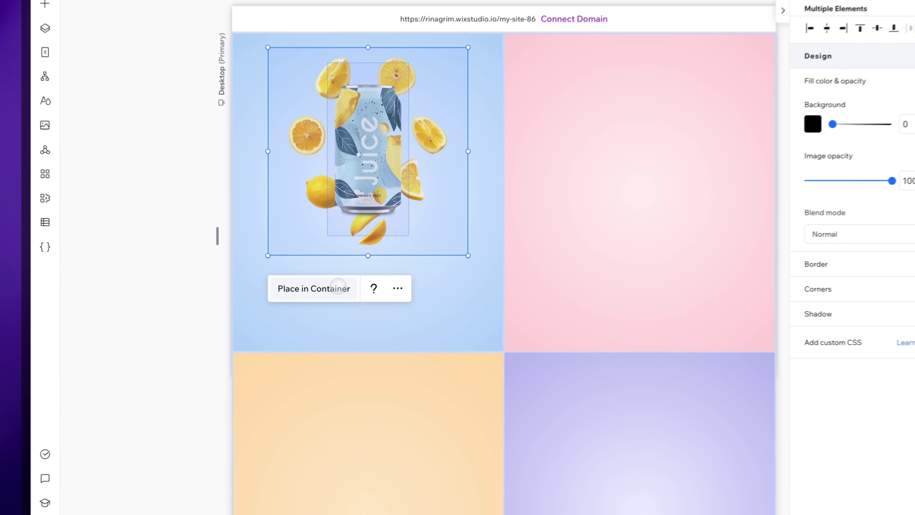
{"action": "left_click", "coordinate": [334, 296]}
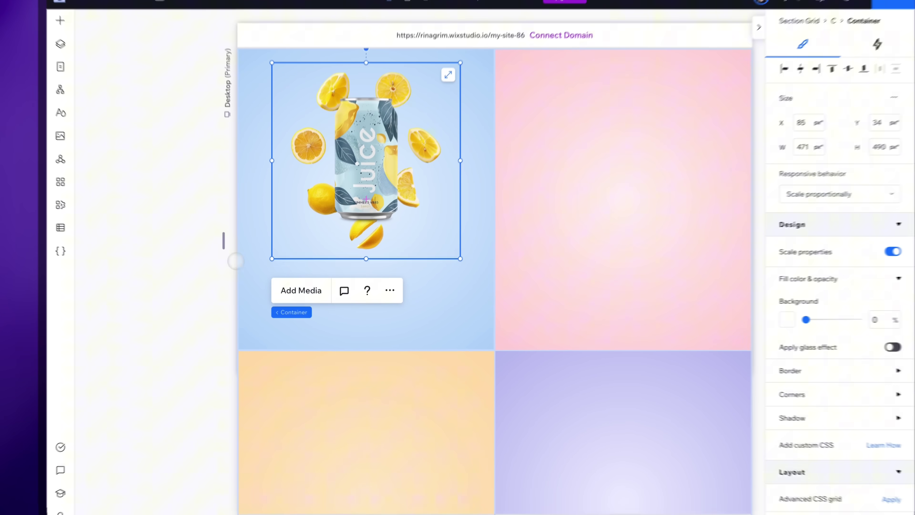
{"action": "left_click", "coordinate": [216, 249]}
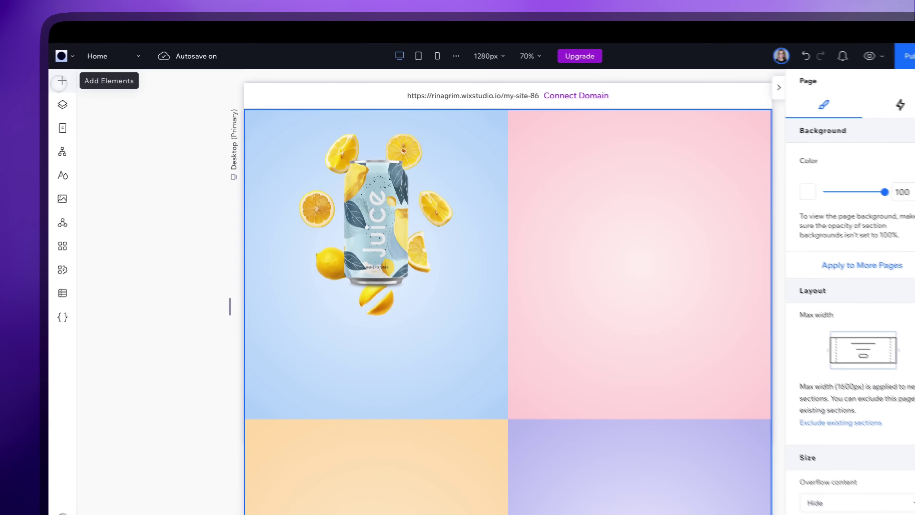
Add a title reading "Lemon Lift" below the lemon can and color its text dark blue #214A7D.
{"action": "left_click", "coordinate": [103, 67]}
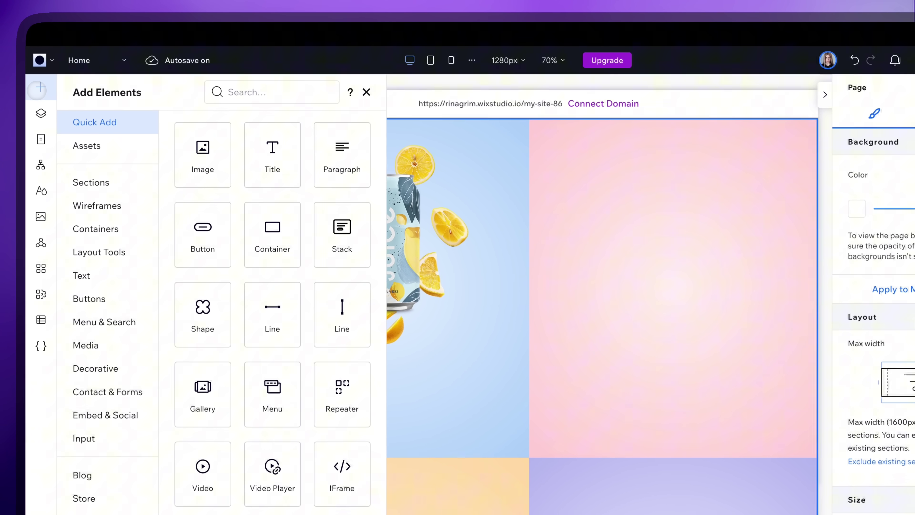
{"action": "left_click_drag", "start_coordinate": [279, 168], "coordinate": [371, 360]}
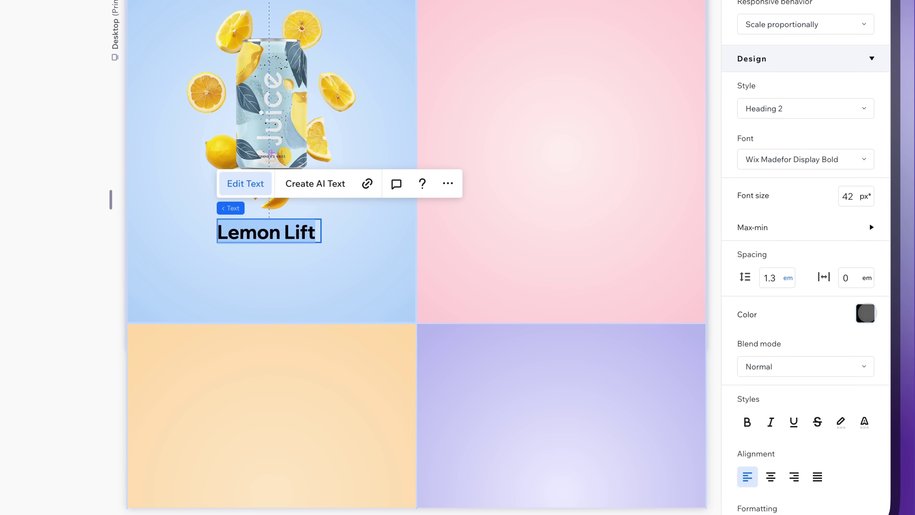
{"action": "left_click", "coordinate": [804, 430]}
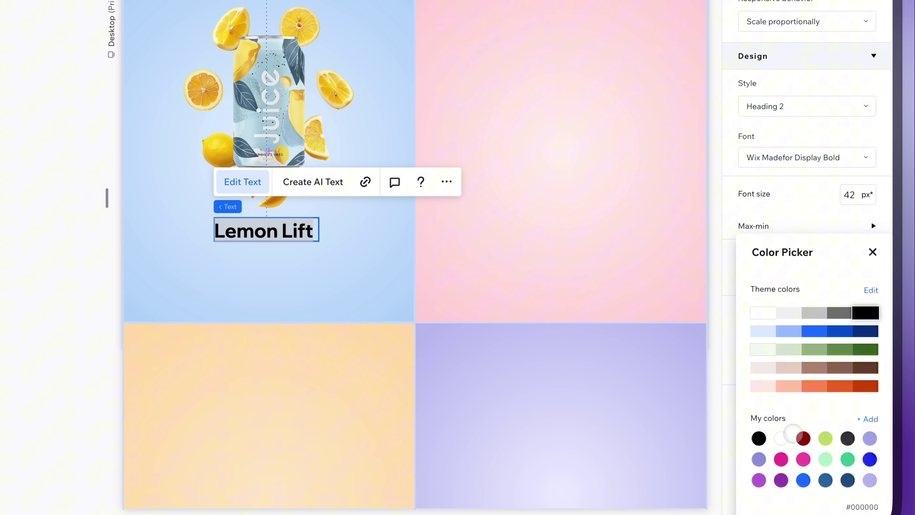
{"action": "scroll", "coordinate": [799, 430], "scroll_direction": "down", "scroll_amount": 2}
{"action": "left_click", "coordinate": [847, 441]}
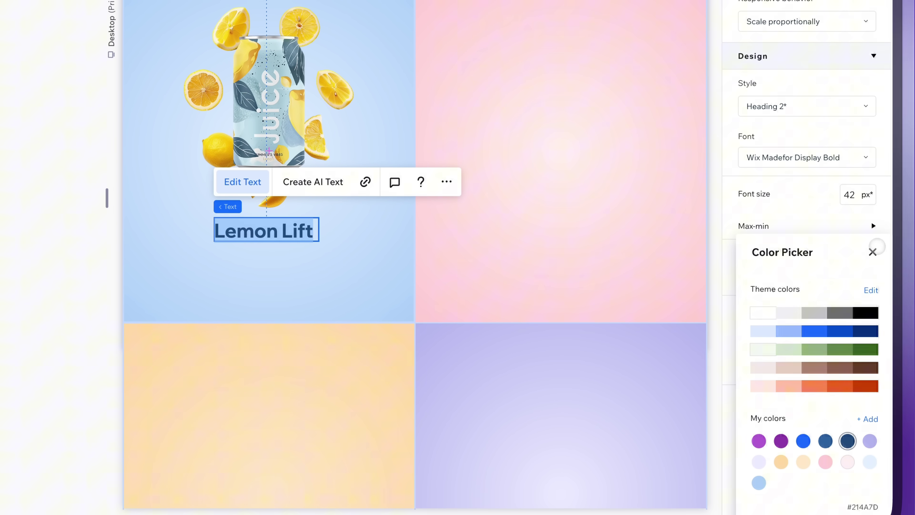
Set the Lemon Lift title to Poppins Black at 50 px and fit it on one centered line below the can.
{"action": "left_click", "coordinate": [872, 252]}
{"action": "left_click", "coordinate": [798, 187]}
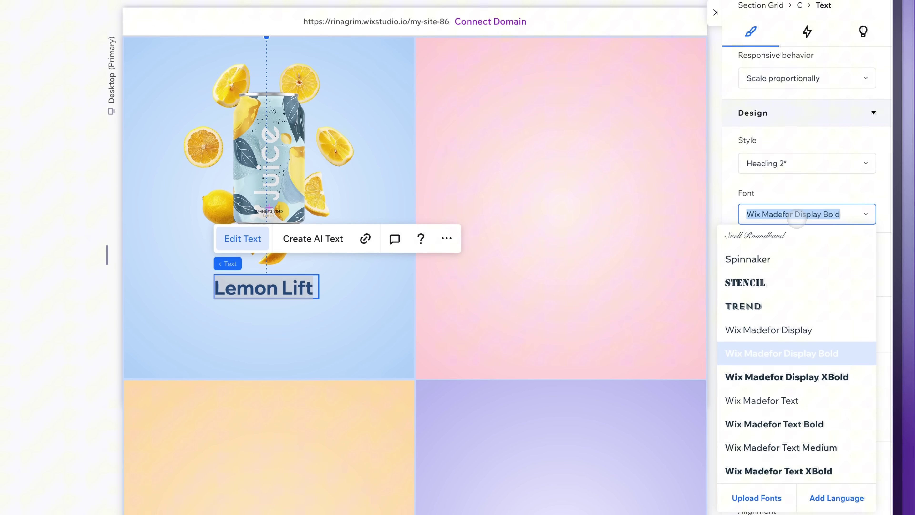
{"action": "type", "text": "Poppins Black"}
{"action": "left_click", "coordinate": [794, 235]}
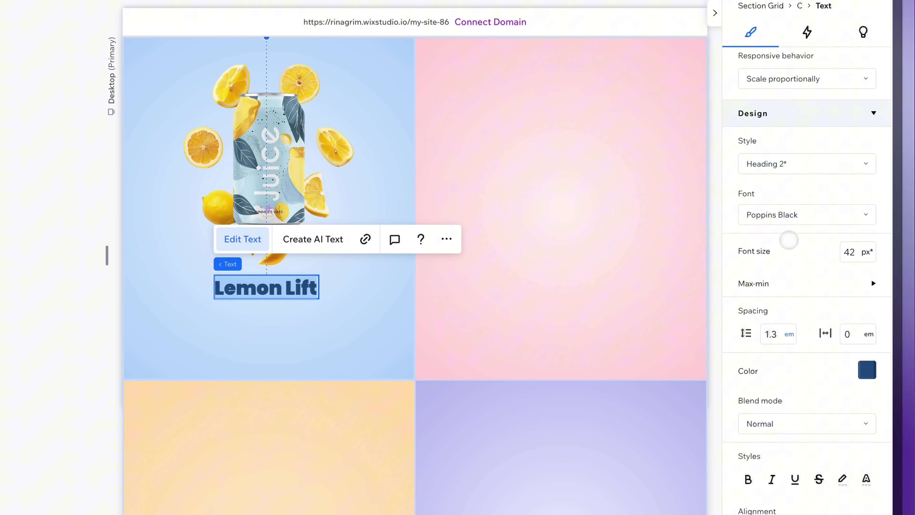
{"action": "left_click", "coordinate": [857, 251]}
{"action": "type", "text": "50"}
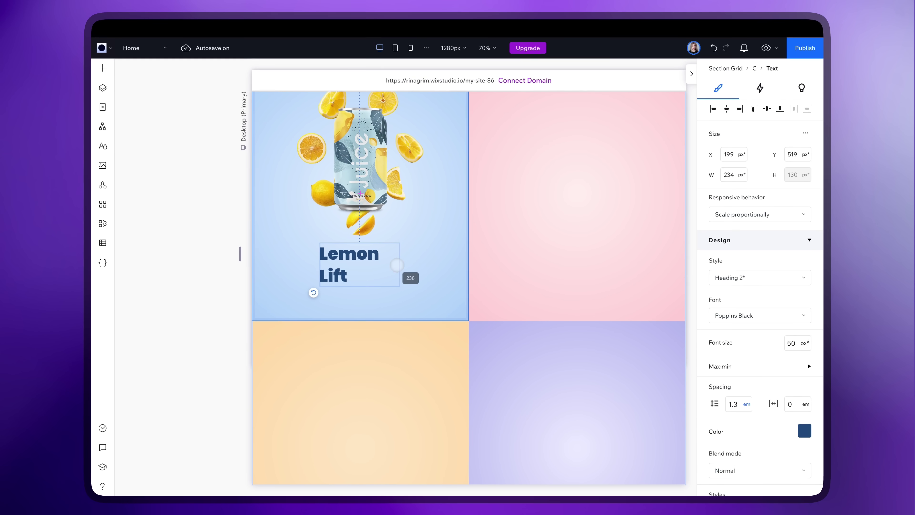
{"action": "left_click_drag", "start_coordinate": [396, 265], "coordinate": [358, 255]}
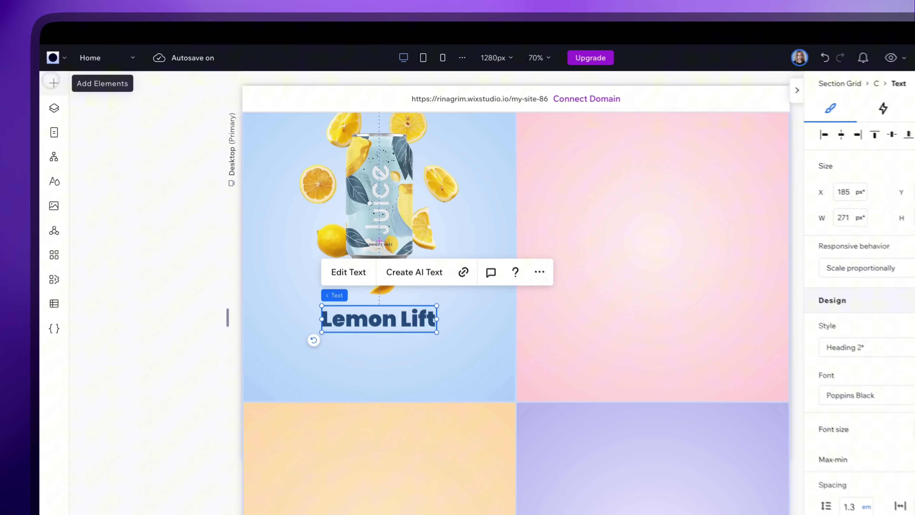
Add a paragraph reading "A zesty, revitalizing lemon flavor" under the title and set its font to Poppins Extra Light.
{"action": "left_click", "coordinate": [103, 68]}
{"action": "left_click", "coordinate": [331, 152]}
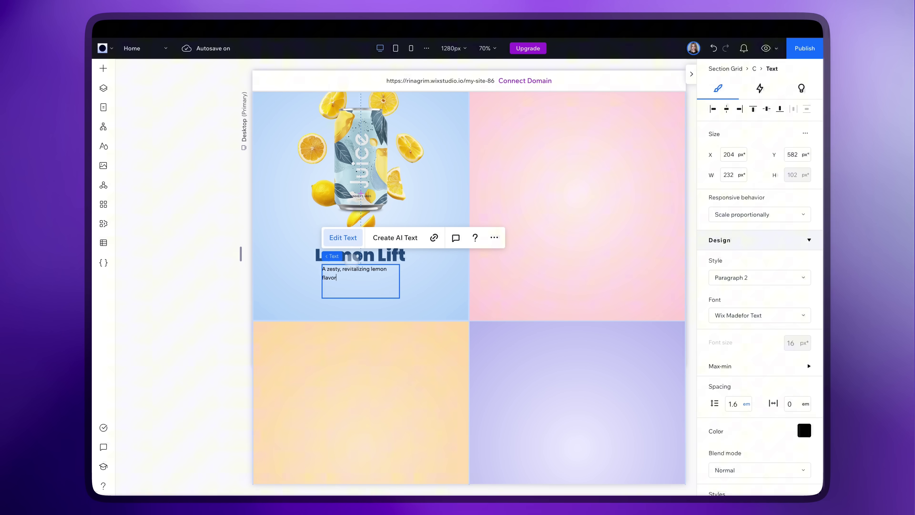
{"action": "left_click", "coordinate": [759, 318]}
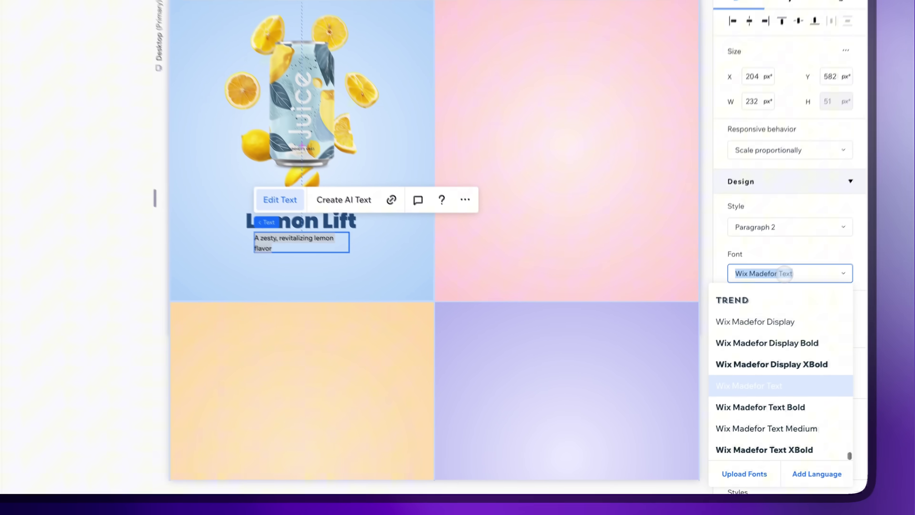
{"action": "type", "text": "Poppins Extra Light"}
{"action": "left_click", "coordinate": [745, 346]}
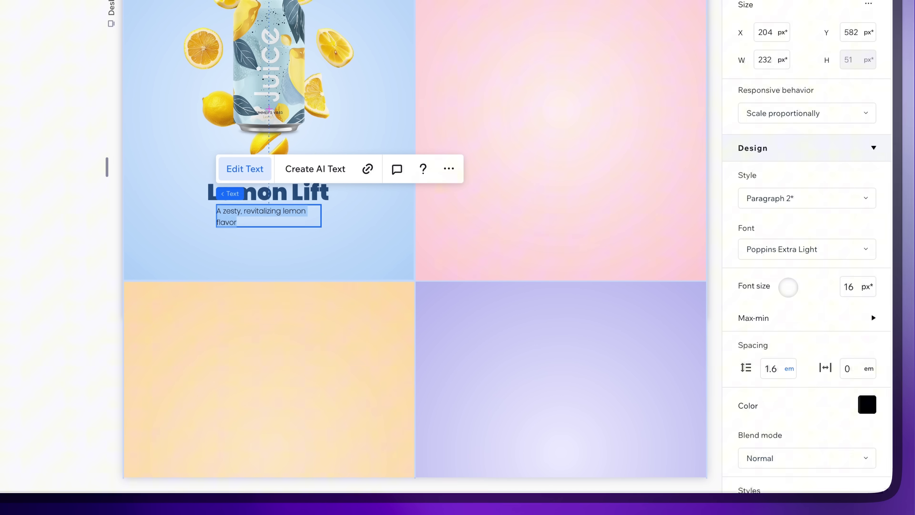
Color the lemon flavor paragraph medium blue and center-align its text.
{"action": "scroll", "coordinate": [787, 287], "scroll_direction": "down", "scroll_amount": 2}
{"action": "left_click", "coordinate": [870, 337]}
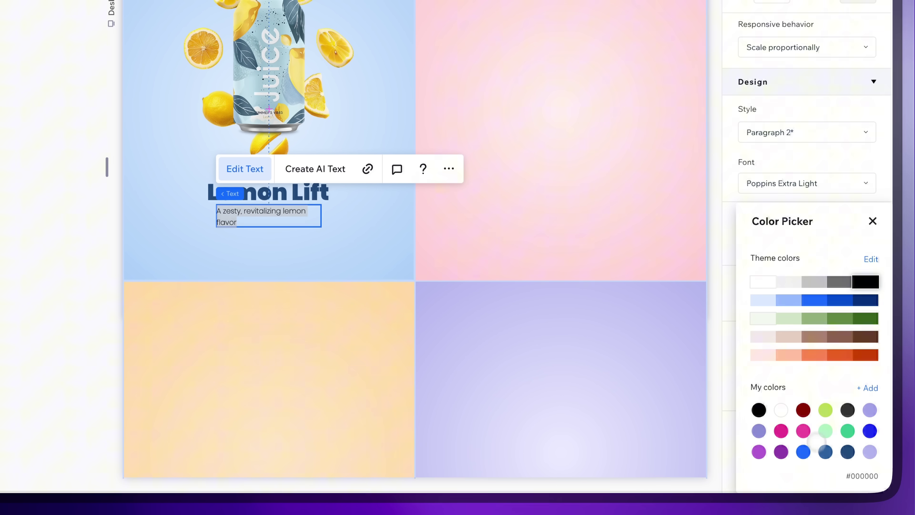
{"action": "left_click", "coordinate": [872, 221]}
{"action": "scroll", "coordinate": [864, 236], "scroll_direction": "down", "scroll_amount": 3}
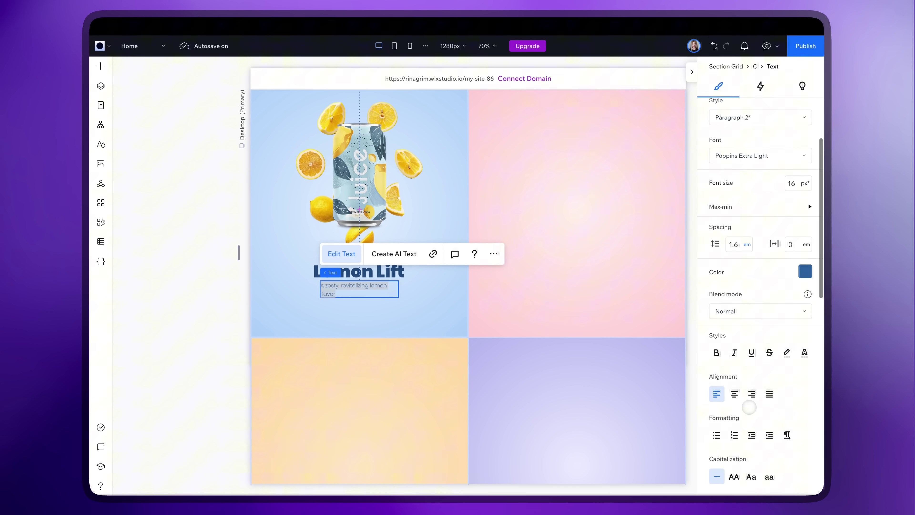
{"action": "left_click", "coordinate": [733, 392]}
Widen the flavor paragraph to 272 px so it fits on one line, and center it under the title.
{"action": "left_click", "coordinate": [195, 301]}
{"action": "left_click_drag", "start_coordinate": [323, 290], "coordinate": [323, 292]}
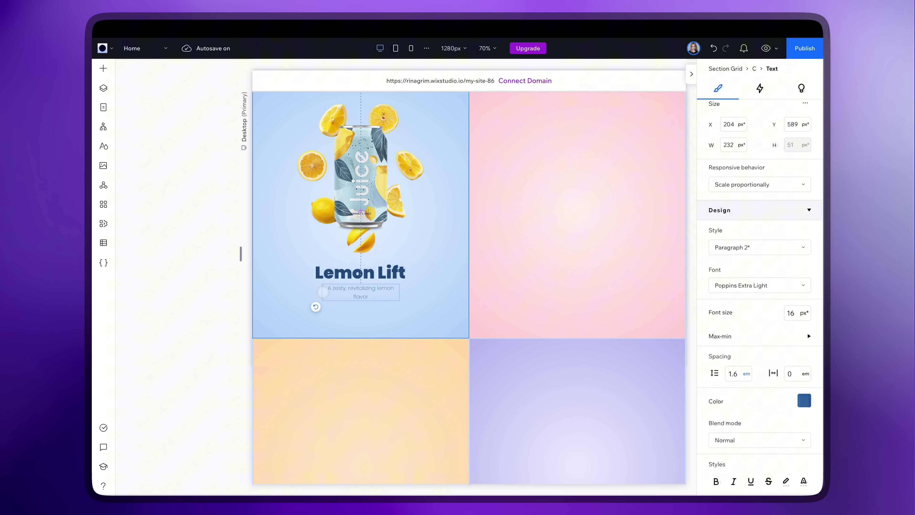
{"action": "scroll", "coordinate": [744, 140], "scroll_direction": "up", "scroll_amount": 2}
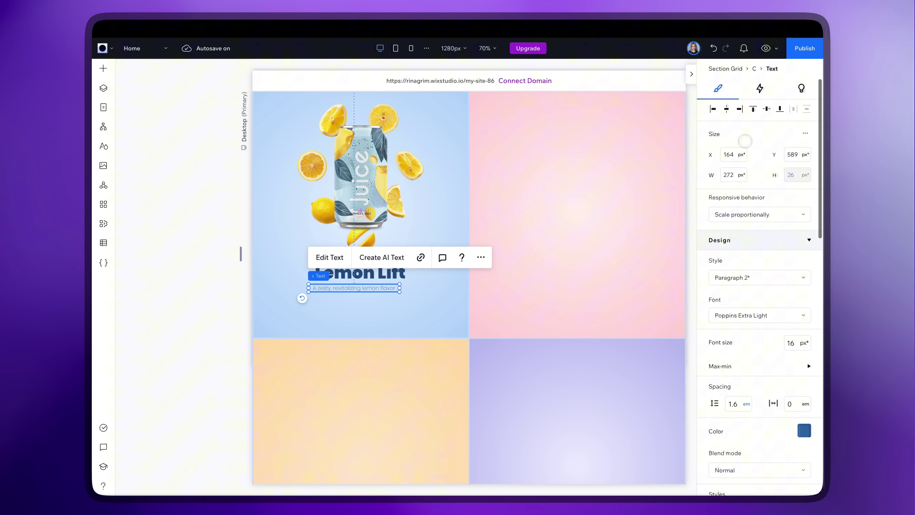
{"action": "left_click", "coordinate": [219, 249]}
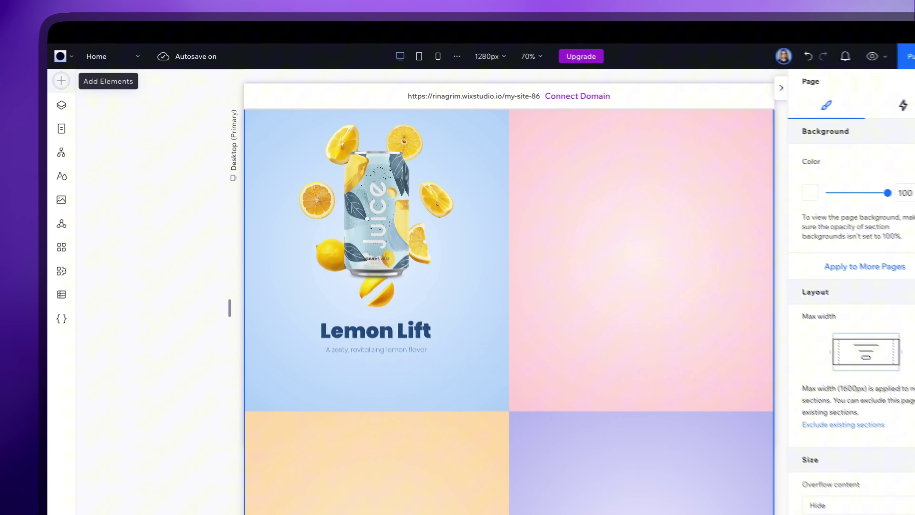
Add a button centered below the flavor paragraph and fill its background with dark blue #214A7D.
{"action": "left_click", "coordinate": [103, 69]}
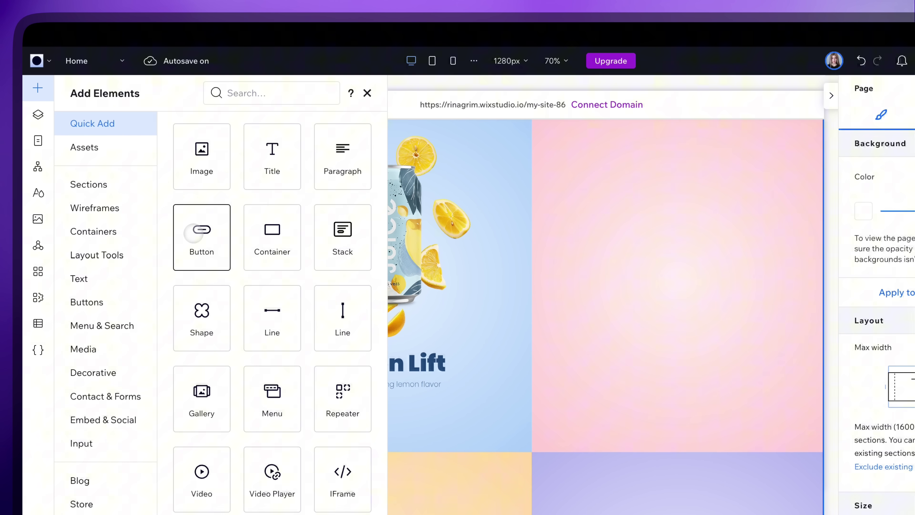
{"action": "left_click_drag", "start_coordinate": [194, 233], "coordinate": [340, 341]}
{"action": "mouse_move", "coordinate": [374, 313]}
{"action": "left_mouse_down"}
{"action": "mouse_move", "coordinate": [407, 307]}
{"action": "mouse_move", "coordinate": [370, 319]}
{"action": "left_mouse_up"}
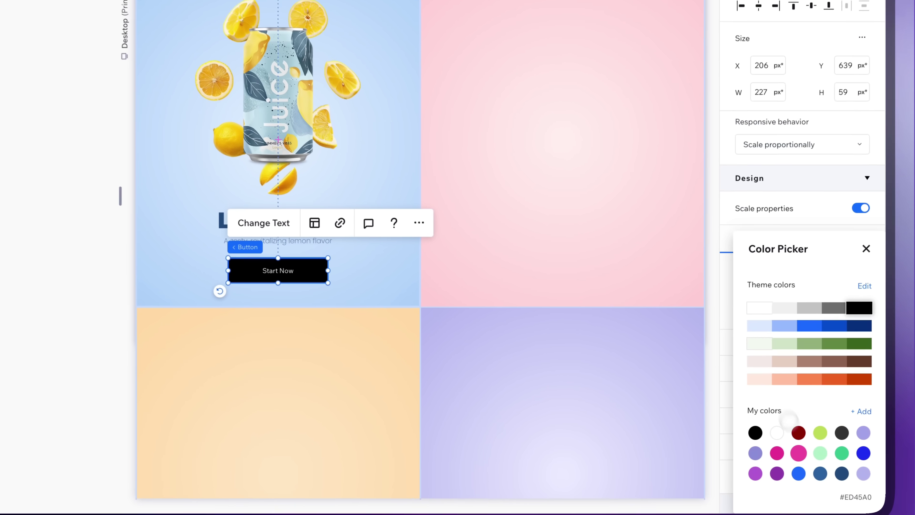
{"action": "scroll", "coordinate": [789, 445], "scroll_direction": "down", "scroll_amount": 2}
{"action": "left_click", "coordinate": [848, 436]}
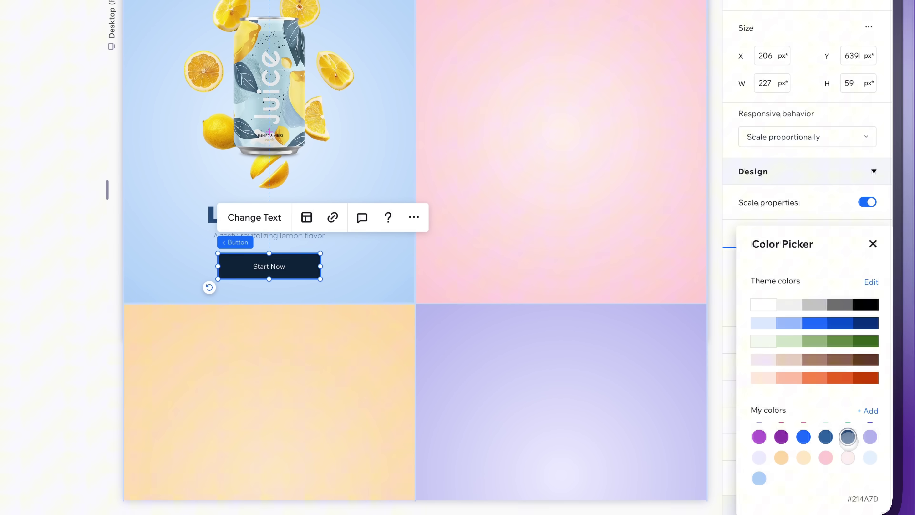
{"action": "left_click", "coordinate": [873, 244]}
Set the radius of all the button's corners to 10 px.
{"action": "left_click", "coordinate": [791, 373]}
{"action": "left_click", "coordinate": [747, 412]}
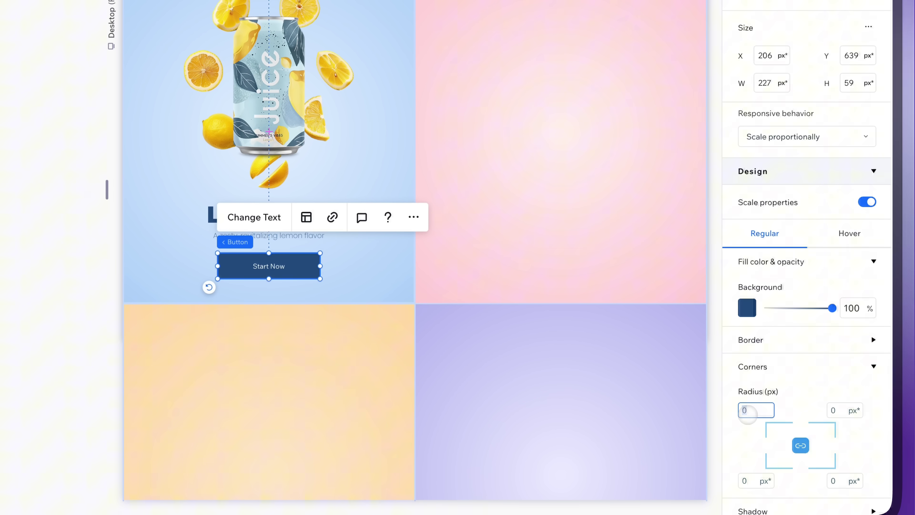
{"action": "type", "text": "10"}
{"action": "key", "text": "Return"}
{"action": "left_click", "coordinate": [778, 366]}
Apply a shadow to the button and set its angle to 315°.
{"action": "scroll", "coordinate": [778, 363], "scroll_direction": "down", "scroll_amount": 2}
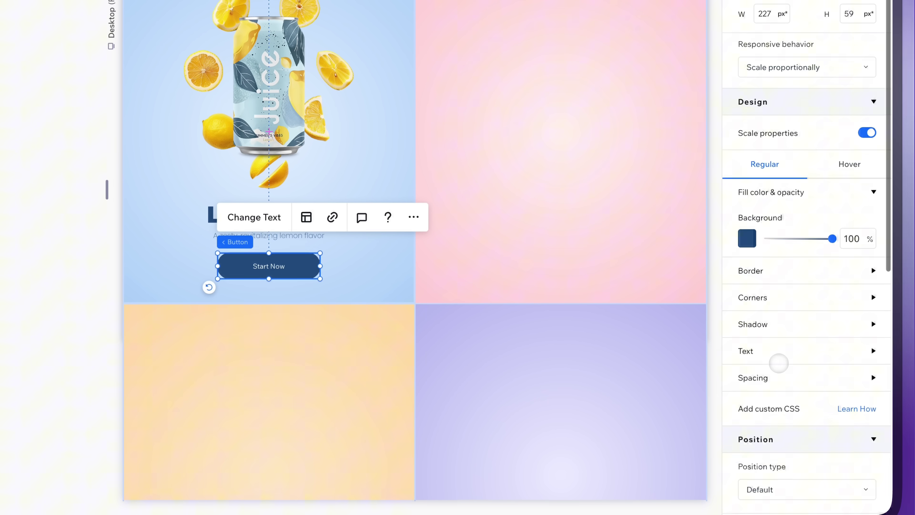
{"action": "scroll", "coordinate": [778, 363], "scroll_direction": "down", "scroll_amount": 3}
{"action": "left_click", "coordinate": [766, 208]}
{"action": "left_click", "coordinate": [865, 240]}
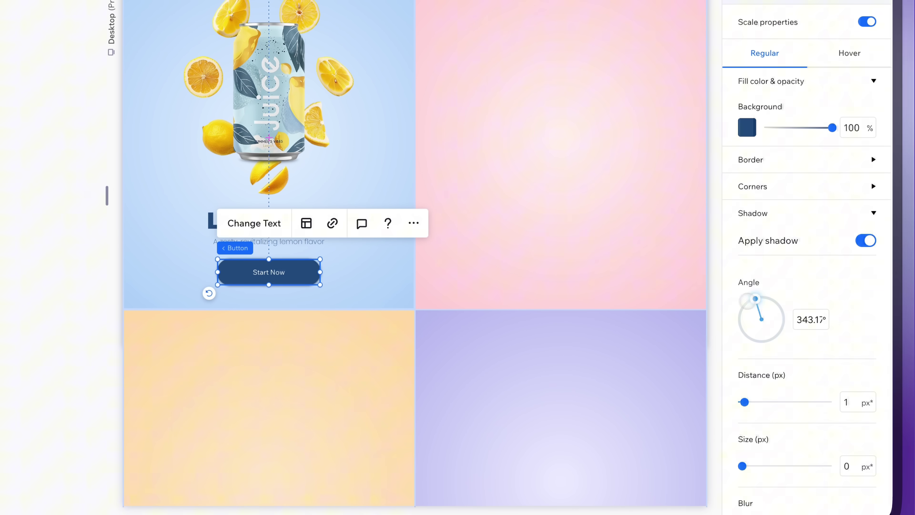
{"action": "left_click_drag", "start_coordinate": [749, 300], "coordinate": [745, 303]}
{"action": "scroll", "coordinate": [845, 311], "scroll_direction": "down", "scroll_amount": 3}
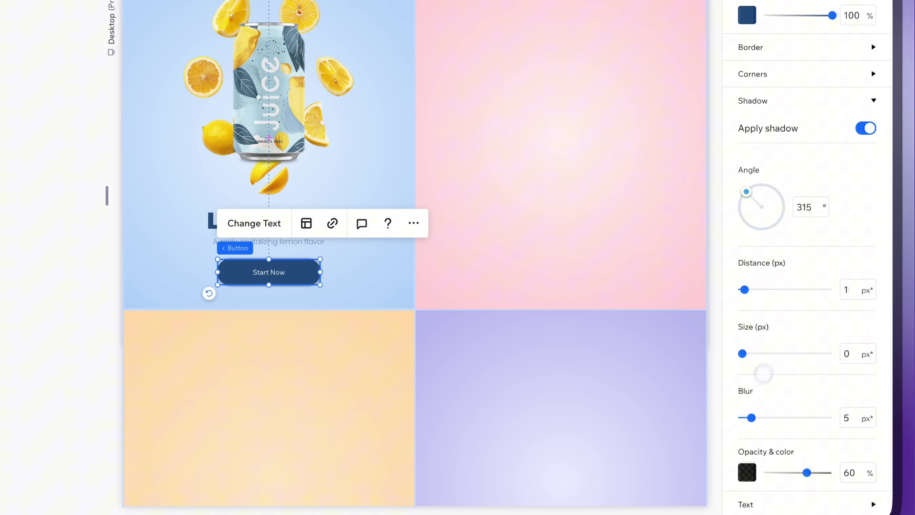
Make the button's shadow white at 100% opacity, with a distance of 10 px and a blur of 0 px.
{"action": "left_click", "coordinate": [747, 472]}
{"action": "left_click", "coordinate": [781, 416]}
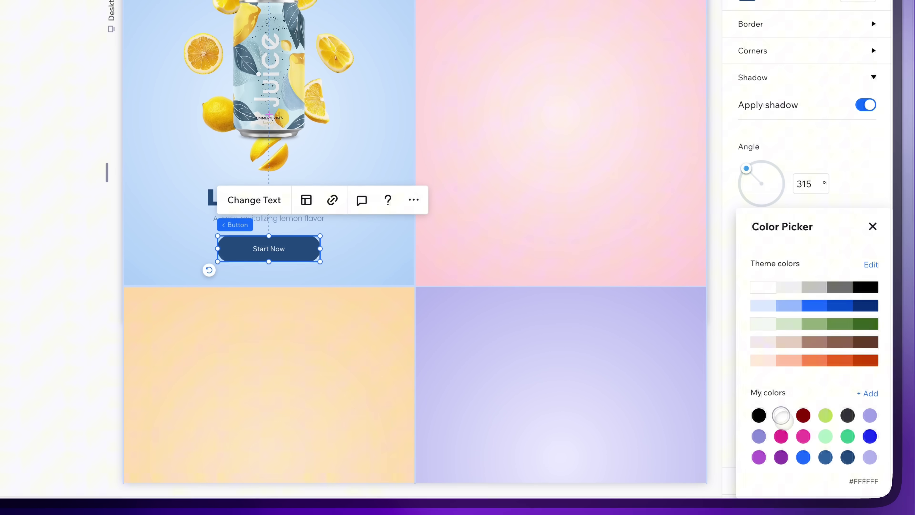
{"action": "left_click", "coordinate": [872, 226]}
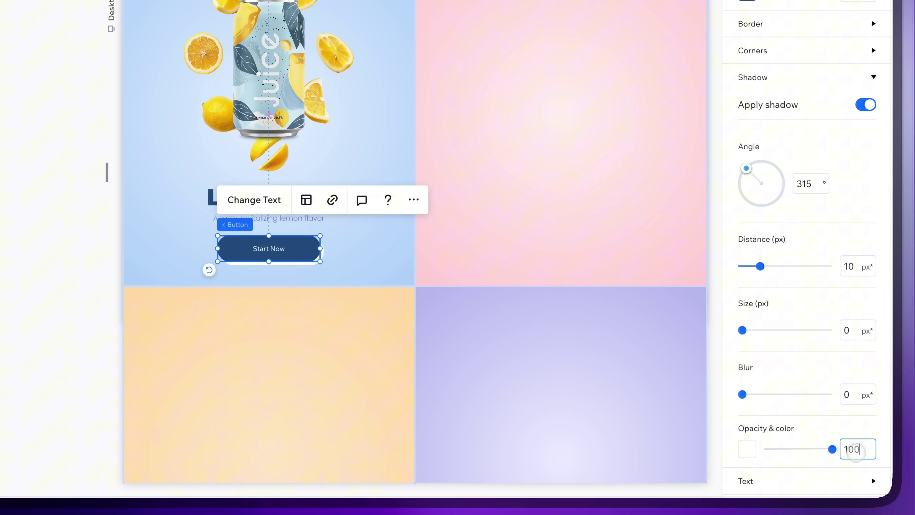
{"action": "left_click", "coordinate": [742, 77]}
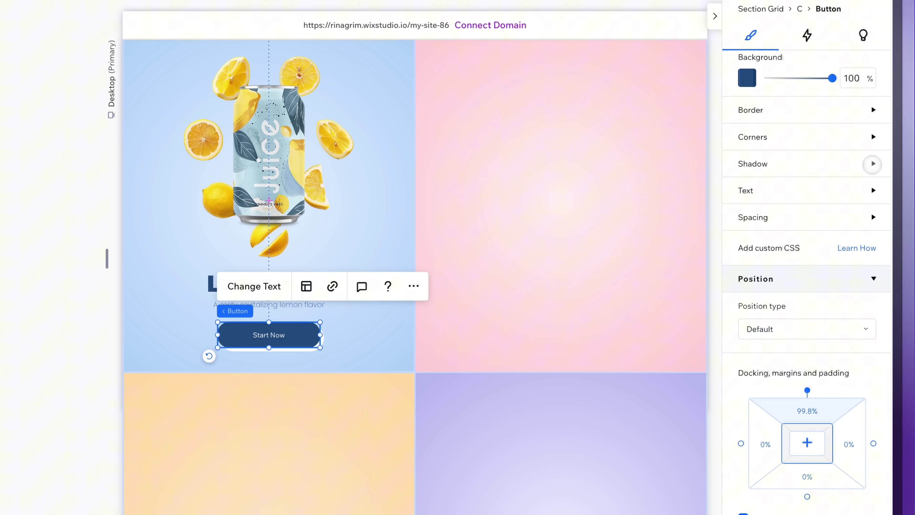
Set the Start Now button's text font to Poppins Semi Bold.
{"action": "left_click", "coordinate": [742, 191]}
{"action": "left_click", "coordinate": [771, 329]}
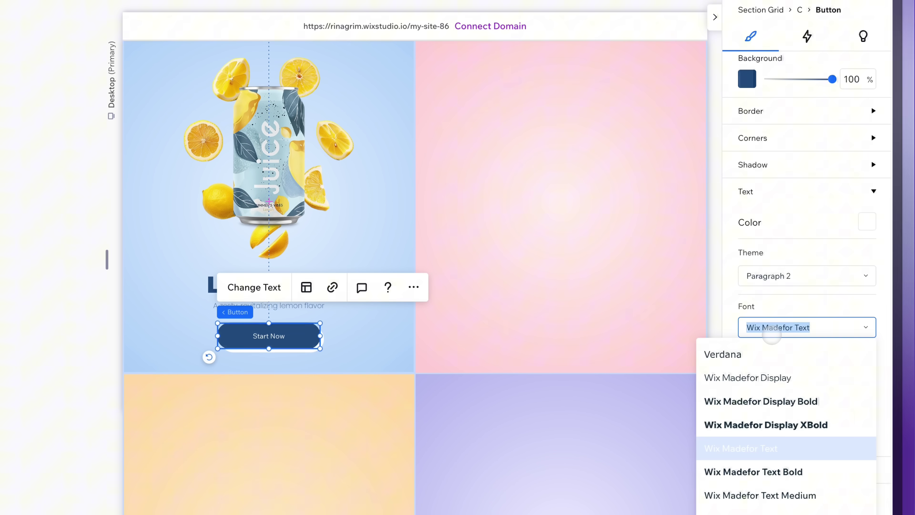
{"action": "type", "text": "Poppins Semi Bold"}
{"action": "left_click", "coordinate": [735, 396]}
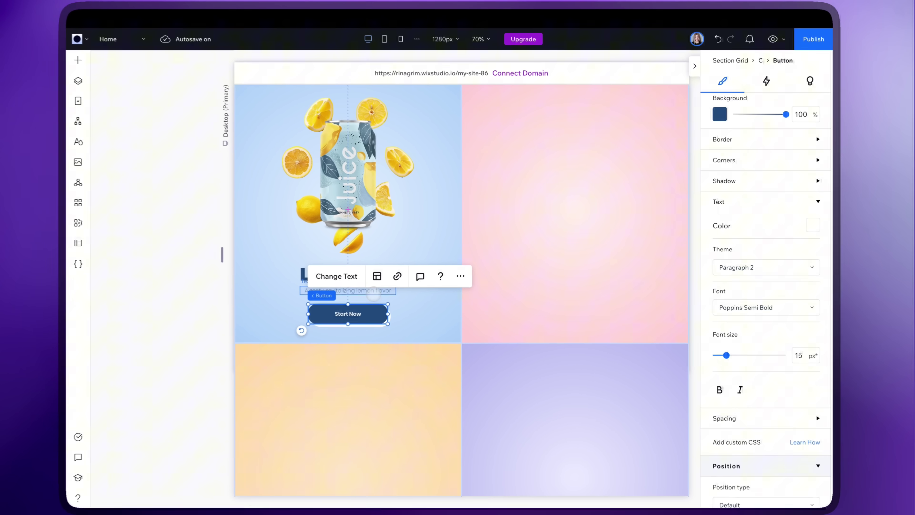
Stack the title, flavor paragraph and button vertically, and add the can image container to the same stack.
{"action": "left_click", "coordinate": [300, 308], "text": "shift"}
{"action": "left_click", "coordinate": [378, 273], "text": "shift"}
{"action": "left_click", "coordinate": [330, 235]}
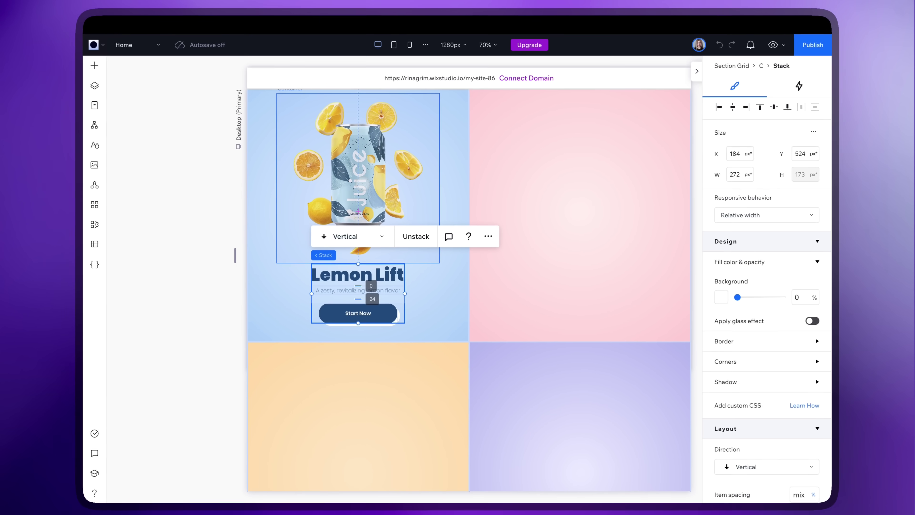
{"action": "left_click", "coordinate": [420, 179], "text": "shift"}
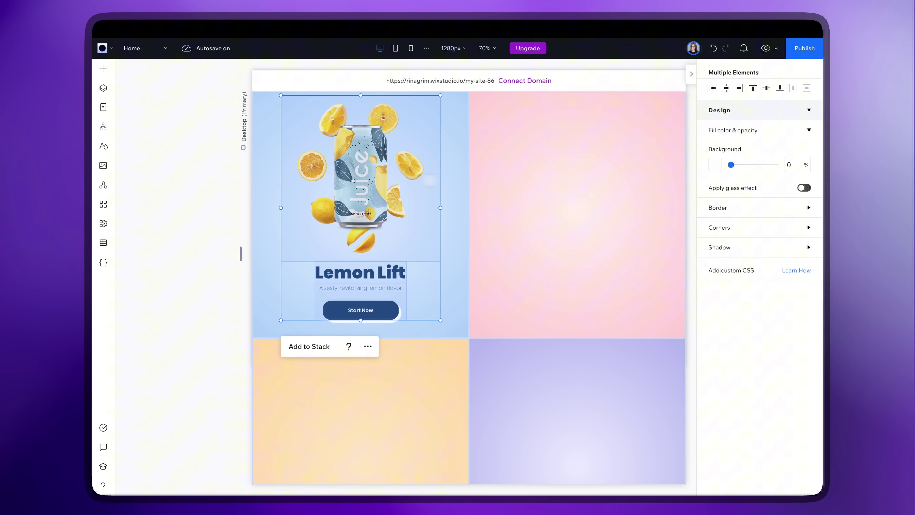
{"action": "left_click", "coordinate": [220, 281]}
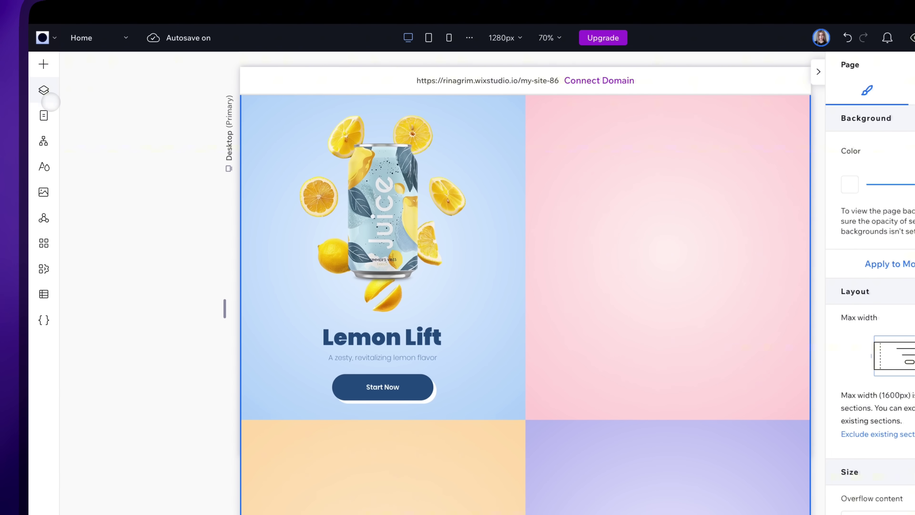
Select the can image container inside the stack and add the Airy mouse effect to it.
{"action": "left_click", "coordinate": [103, 88]}
{"action": "left_click", "coordinate": [103, 256]}
{"action": "left_click", "coordinate": [115, 281]}
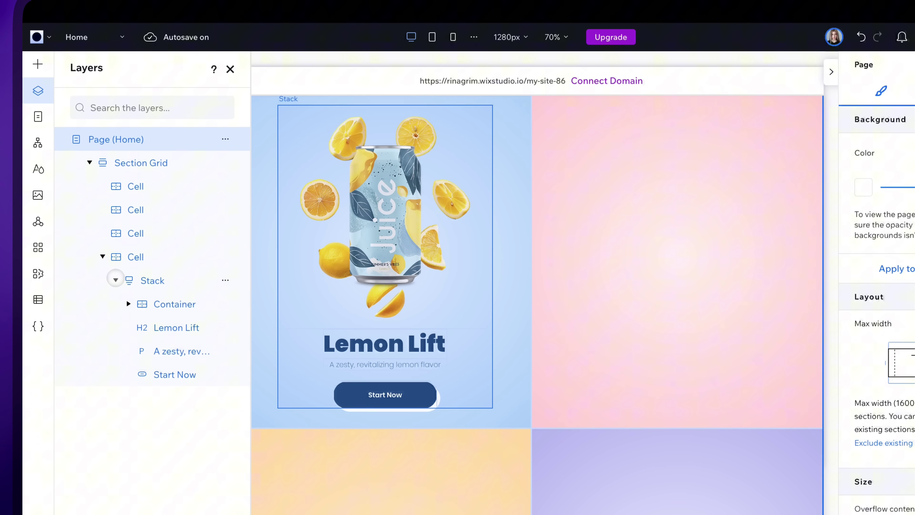
{"action": "left_click", "coordinate": [185, 305]}
{"action": "left_click", "coordinate": [884, 85]}
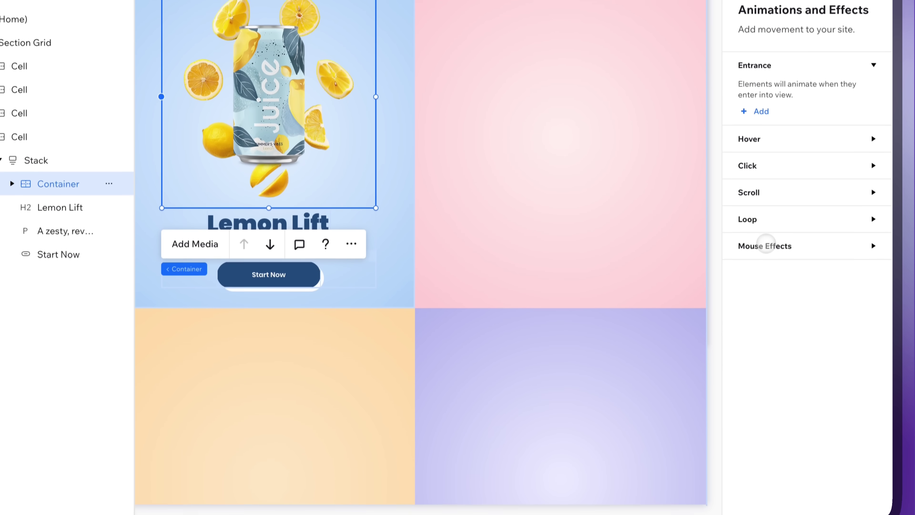
{"action": "left_click", "coordinate": [771, 343]}
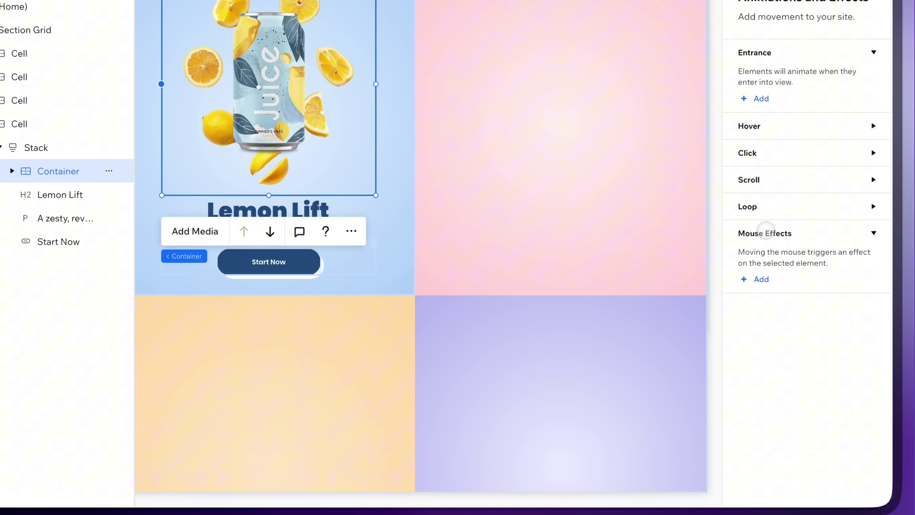
{"action": "left_click", "coordinate": [758, 278]}
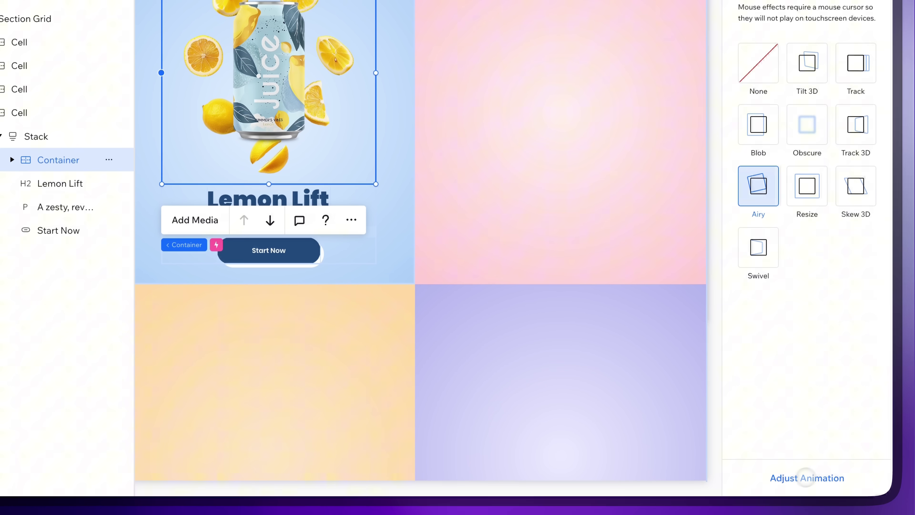
Adjust the Airy effect to angle 15°, distance 10 px, velocity 0.7 and Horizontal movement axis.
{"action": "left_click", "coordinate": [806, 488]}
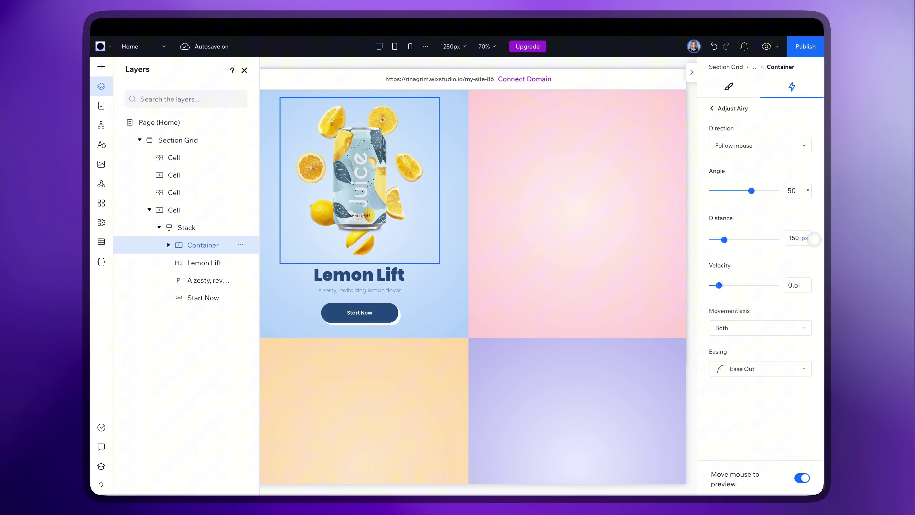
{"action": "left_click", "coordinate": [803, 183]}
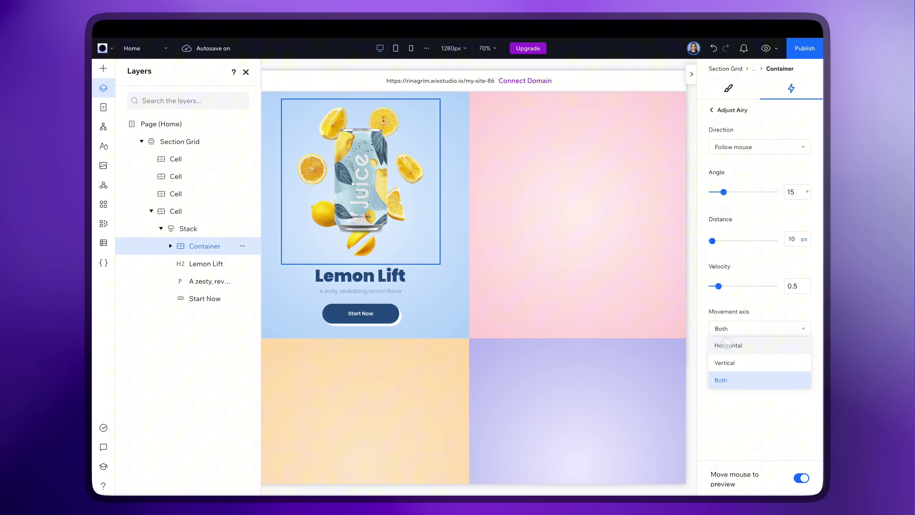
{"action": "left_click", "coordinate": [727, 343]}
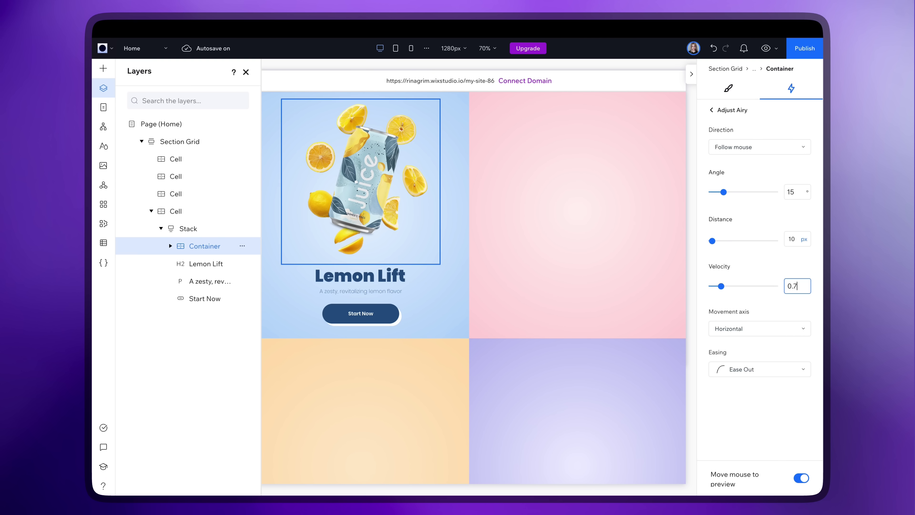
{"action": "key", "text": "Return"}
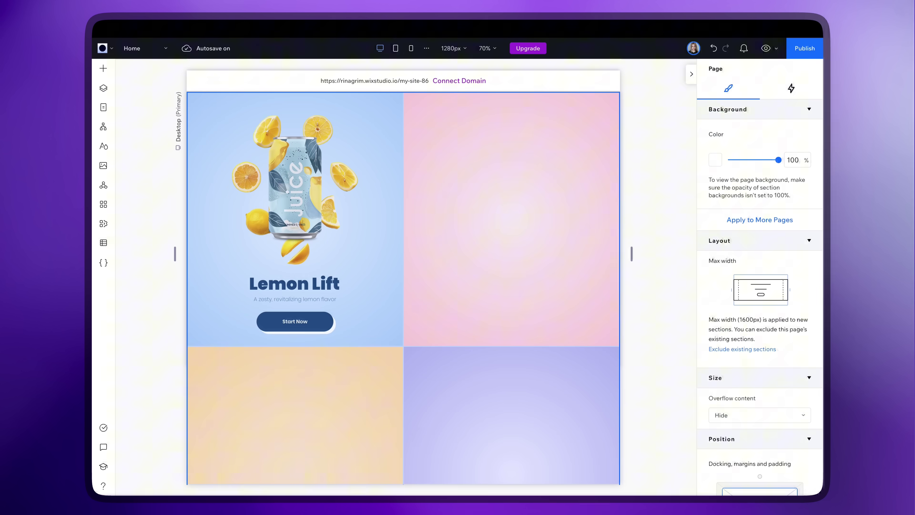
Copy the Lemon Lift stack and paste it into the pink cell.
{"action": "left_click", "coordinate": [361, 267]}
{"action": "key", "text": "ctrl+c"}
{"action": "left_click", "coordinate": [511, 220]}
{"action": "key", "text": "ctrl+v"}
Replace the pasted stack's fruit image with Splash strawberries.png and its can image with Strawberry.png.
{"action": "left_click", "coordinate": [512, 187]}
{"action": "left_click", "coordinate": [335, 299]}
{"action": "left_click", "coordinate": [384, 199]}
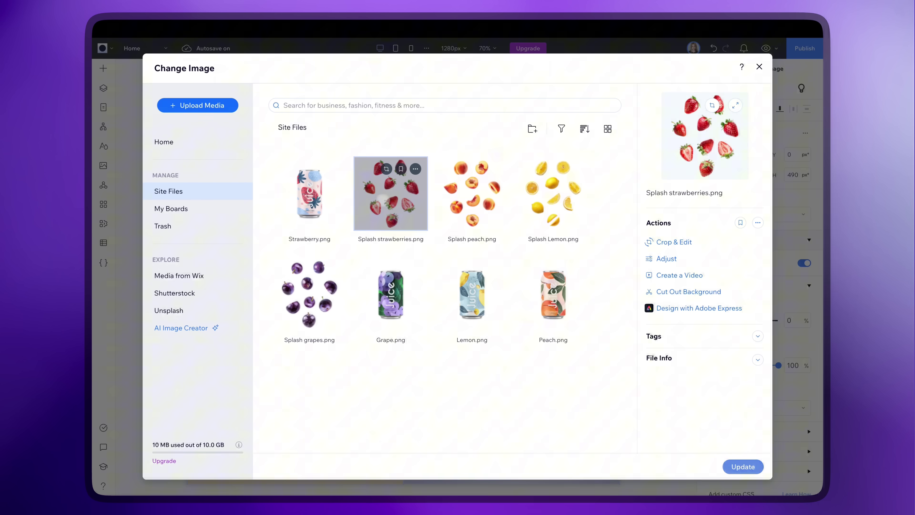
{"action": "left_click", "coordinate": [742, 466]}
{"action": "left_click", "coordinate": [285, 283]}
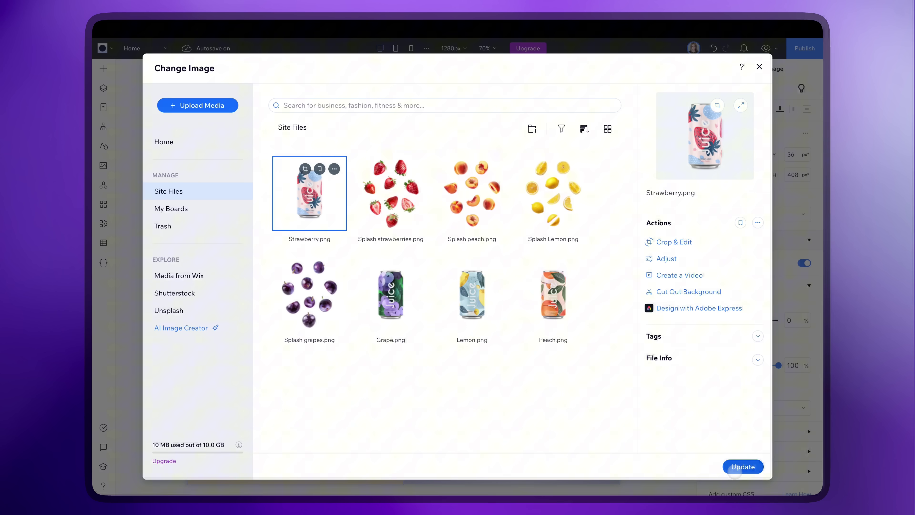
{"action": "left_click", "coordinate": [742, 467]}
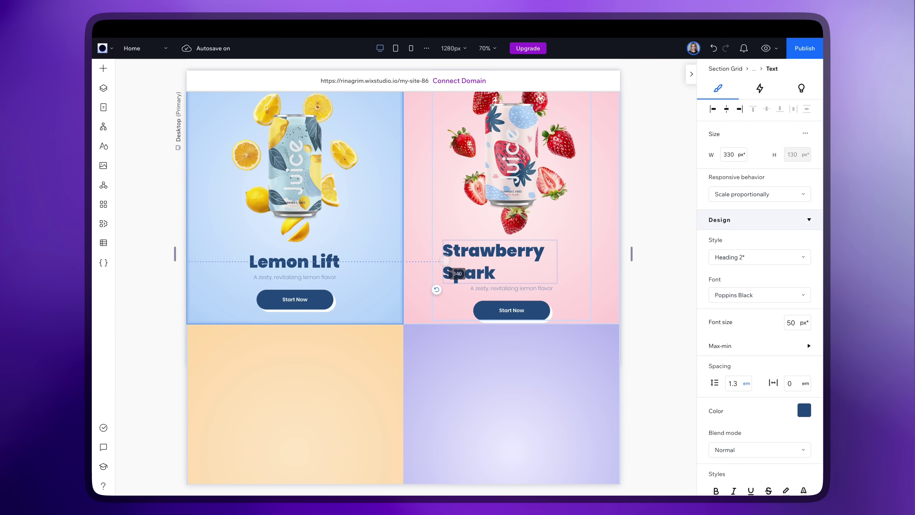
Widen the Strawberry Spark title box to the full width of its stack so the title fits on one line.
{"action": "left_click_drag", "start_coordinate": [446, 260], "coordinate": [440, 261]}
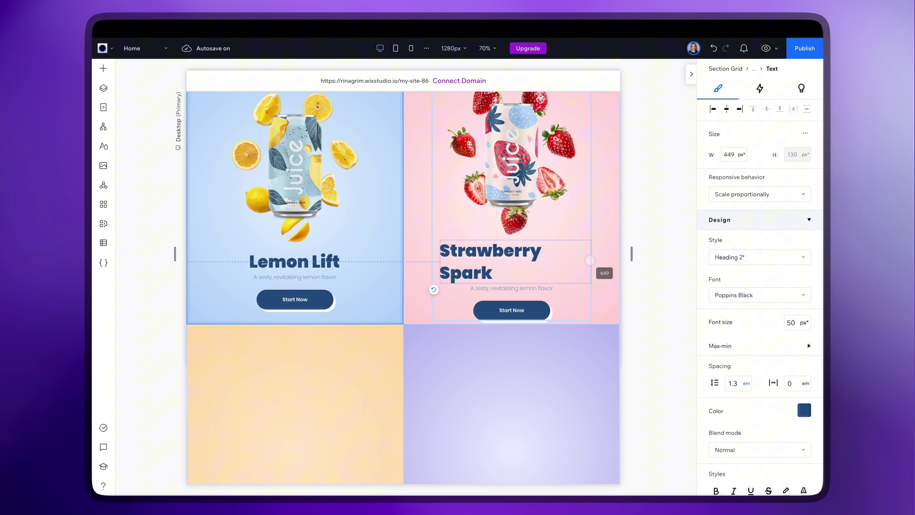
{"action": "left_click_drag", "start_coordinate": [590, 260], "coordinate": [590, 260]}
{"action": "left_click_drag", "start_coordinate": [440, 260], "coordinate": [431, 260]}
{"action": "scroll", "coordinate": [733, 414], "scroll_direction": "down", "scroll_amount": 2}
{"action": "left_click", "coordinate": [733, 457]}
Change the description to "Sweet and juicy with a bright strawberry kick." and recolor the stack's text and button in strawberry red.
{"action": "double_click", "coordinate": [539, 277]}
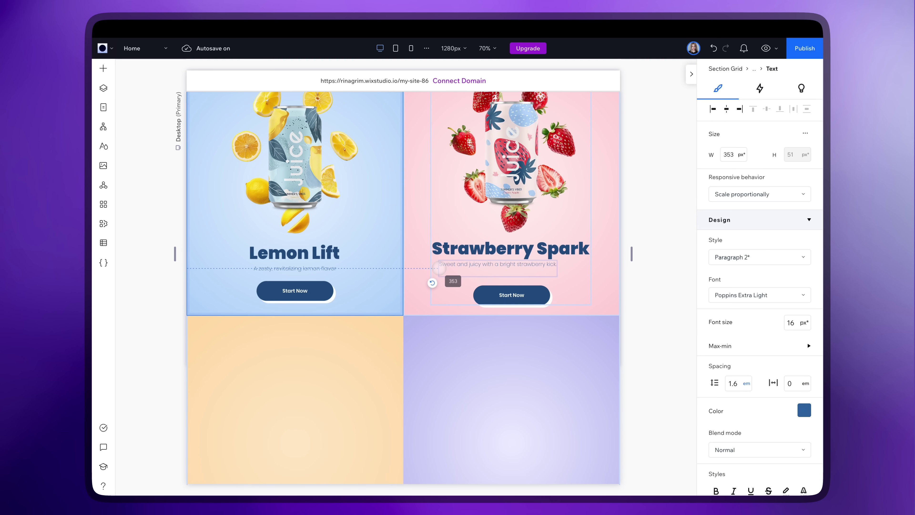
{"action": "left_click", "coordinate": [511, 253]}
{"action": "left_click", "coordinate": [804, 410]}
{"action": "left_click", "coordinate": [805, 417]}
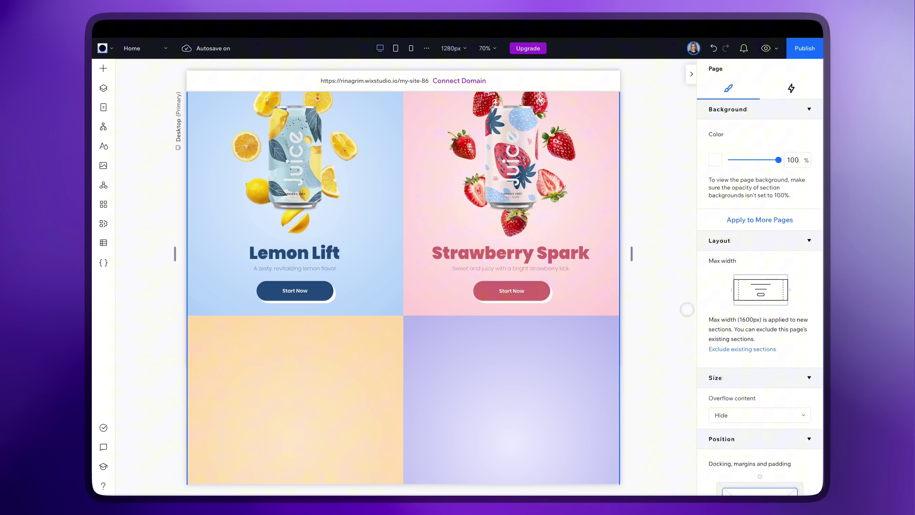
Fill the orange and purple cells with matching Peach Bliss and Grape Glow versions of the product stack.
{"action": "scroll", "coordinate": [403, 252], "scroll_direction": "down", "scroll_amount": 1}
{"action": "left_click", "coordinate": [286, 370]}
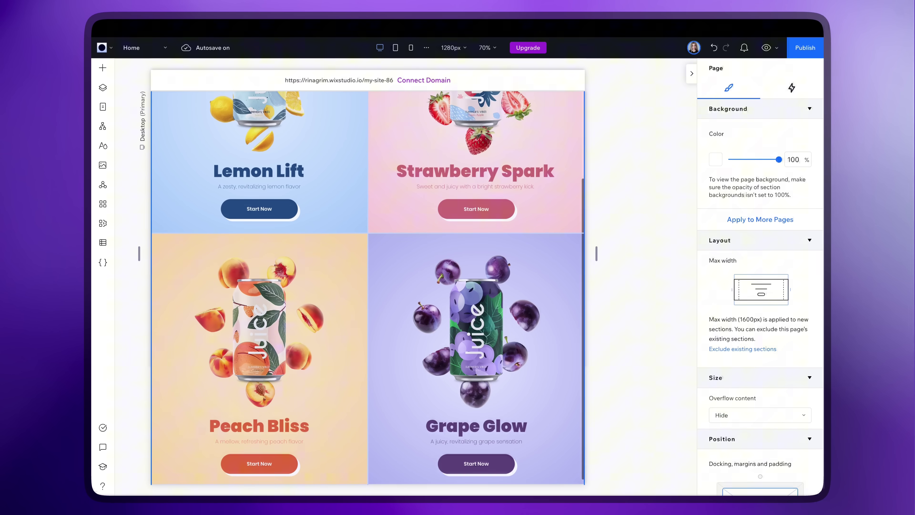
Add a hover animation to the Lemon Lift cell, with the splash lemon image inside its container as the animated element.
{"action": "scroll", "coordinate": [371, 284], "scroll_direction": "up", "scroll_amount": 3}
{"action": "left_click", "coordinate": [296, 272]}
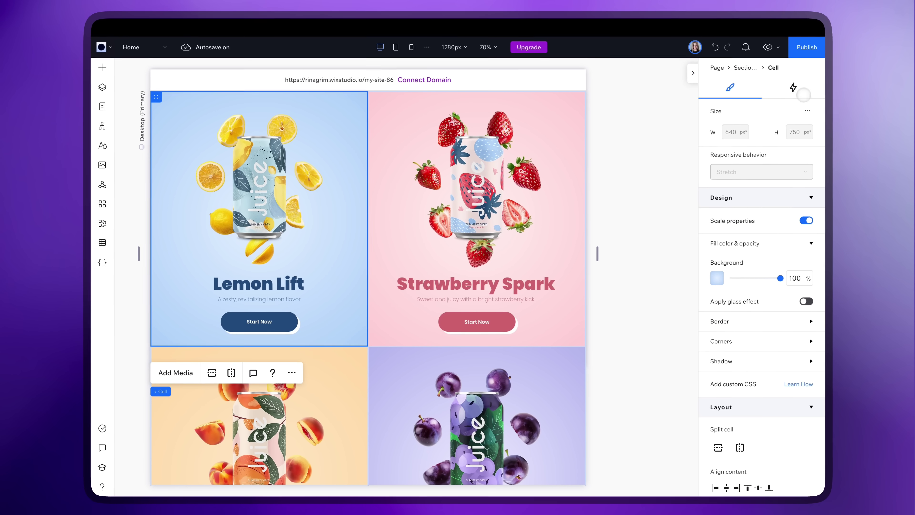
{"action": "left_click", "coordinate": [803, 94]}
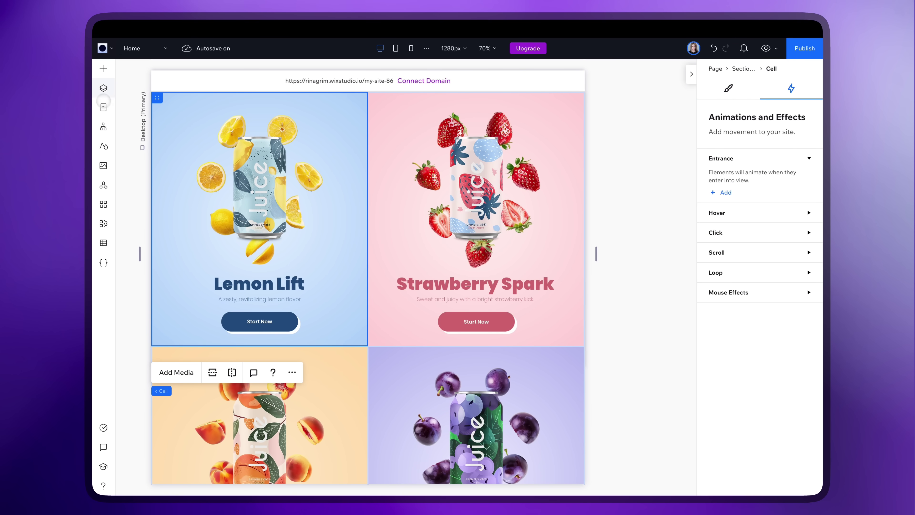
{"action": "left_click", "coordinate": [103, 89]}
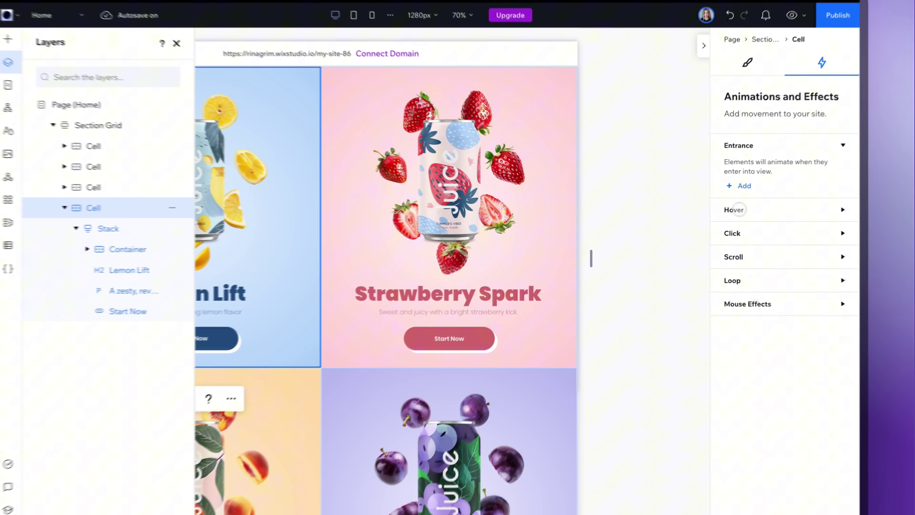
{"action": "left_click", "coordinate": [717, 212]}
{"action": "left_click", "coordinate": [725, 247]}
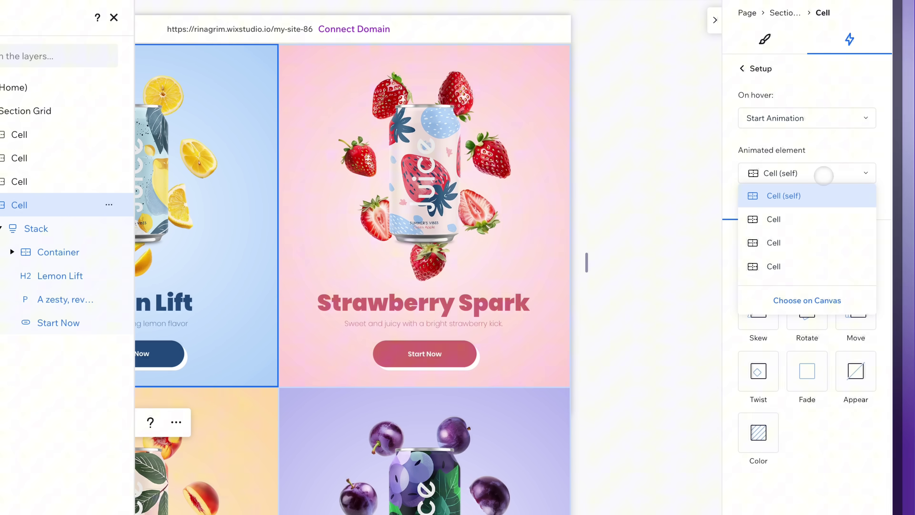
{"action": "left_click", "coordinate": [795, 296]}
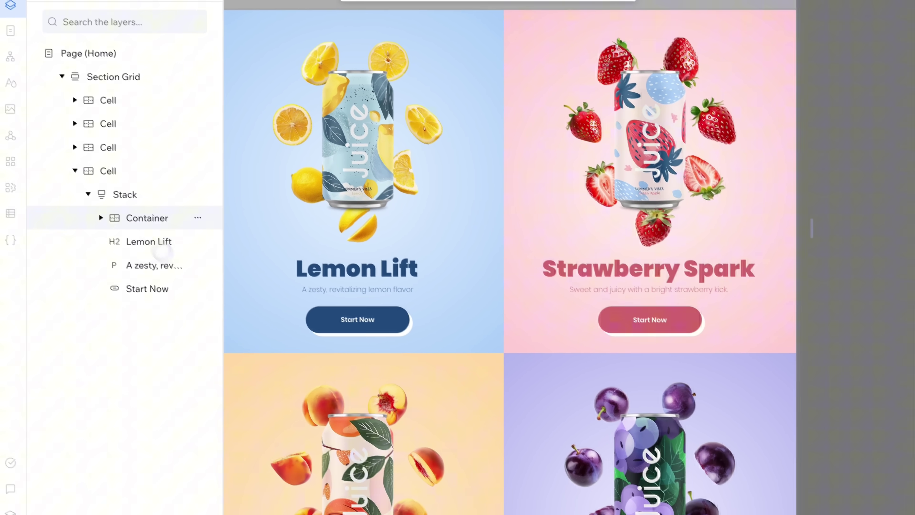
{"action": "left_click", "coordinate": [101, 218]}
{"action": "left_click", "coordinate": [156, 266]}
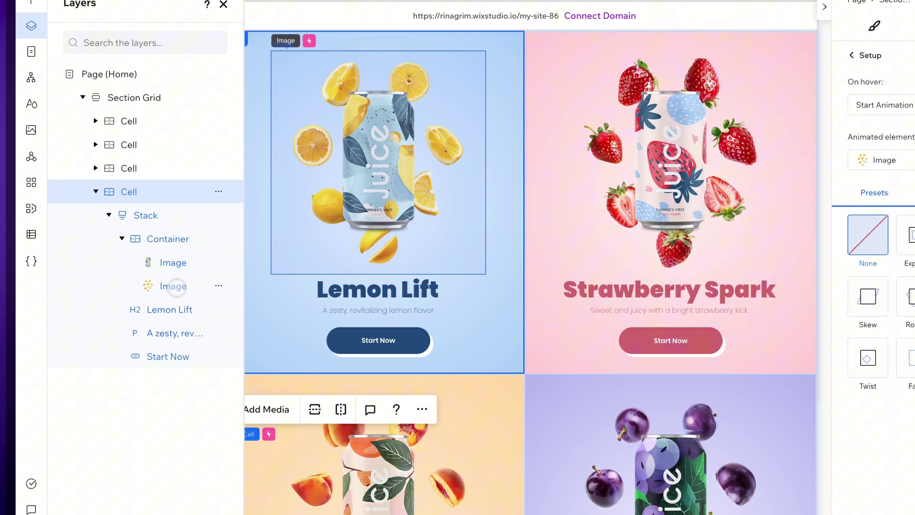
Customize the lemon image animation's initial state with opacity 0%, rotation 35° and scale 25% on both axes.
{"action": "left_click", "coordinate": [876, 181]}
{"action": "left_click", "coordinate": [795, 335]}
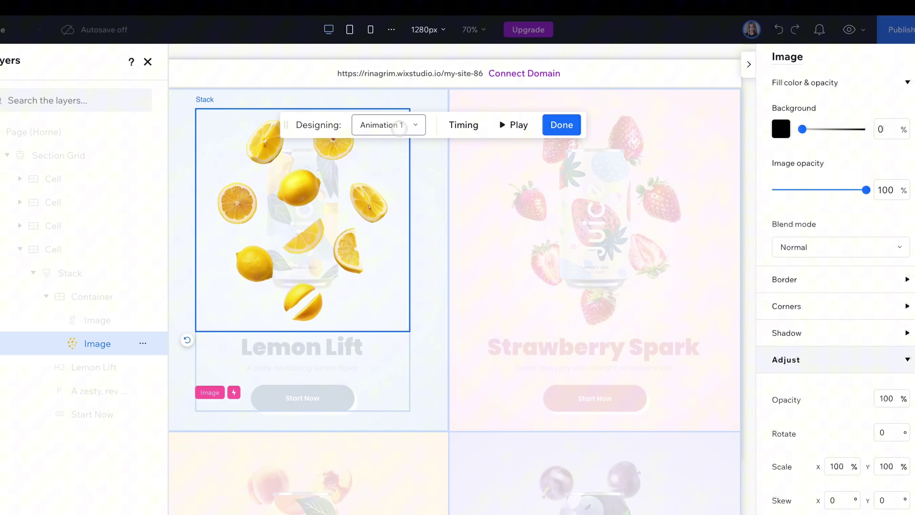
{"action": "left_click", "coordinate": [399, 128]}
{"action": "left_click", "coordinate": [382, 174]}
{"action": "left_click", "coordinate": [891, 122]}
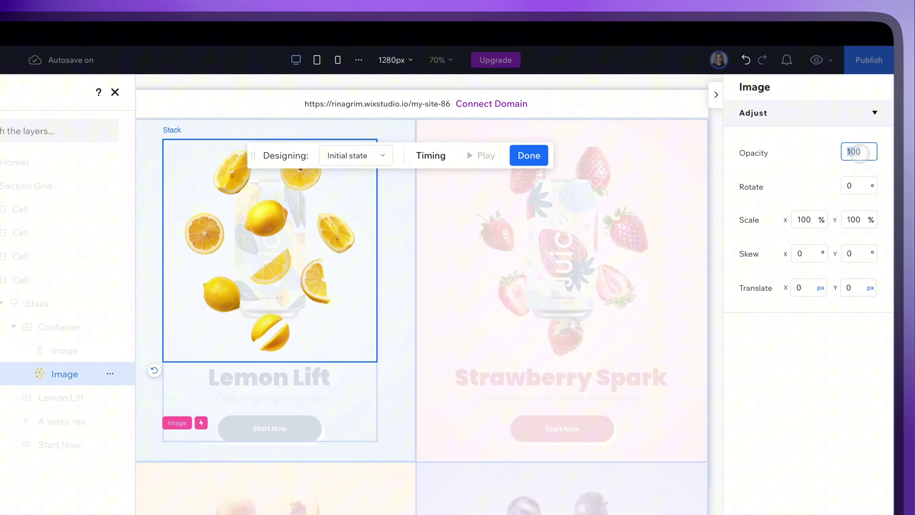
{"action": "type", "text": "0"}
{"action": "left_click", "coordinate": [856, 187]}
{"action": "key", "text": "Return"}
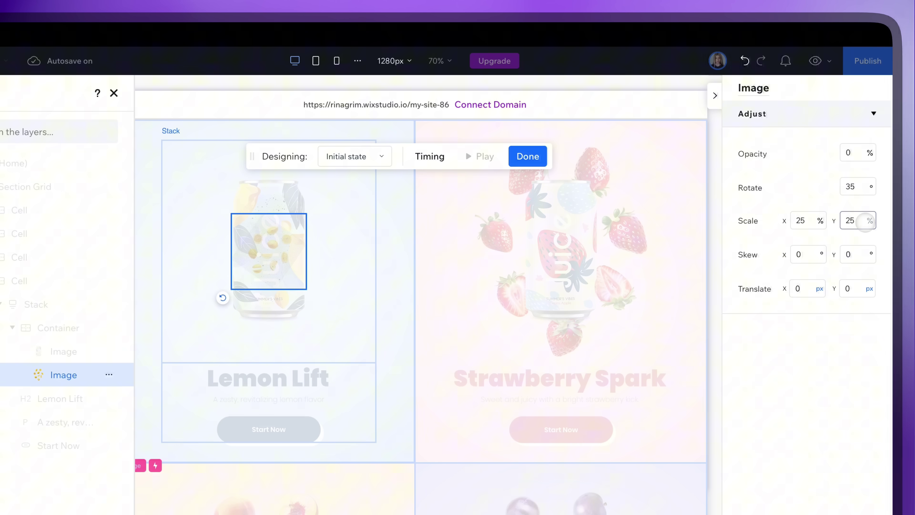
{"action": "left_click", "coordinate": [539, 157]}
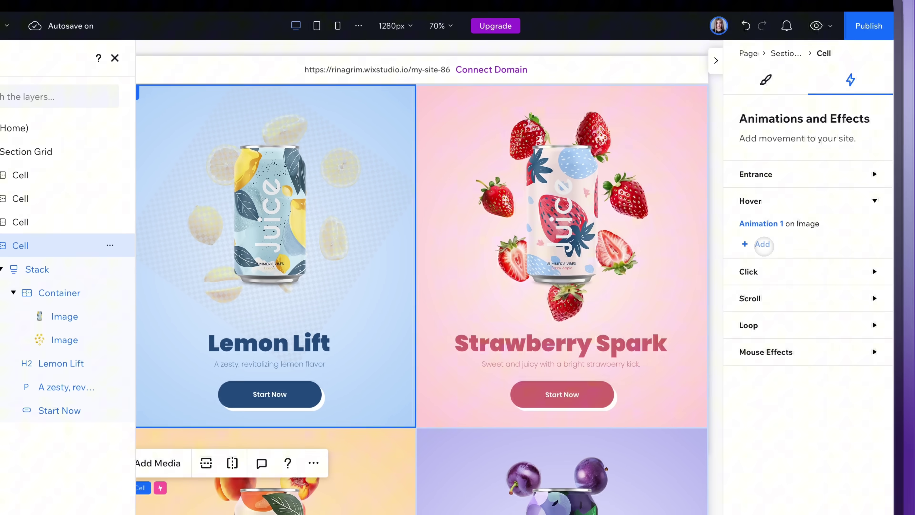
Add a second hover animation to the Lemon Lift cell, with its Start Now button as the animated element.
{"action": "left_click", "coordinate": [771, 265]}
{"action": "left_click", "coordinate": [804, 218]}
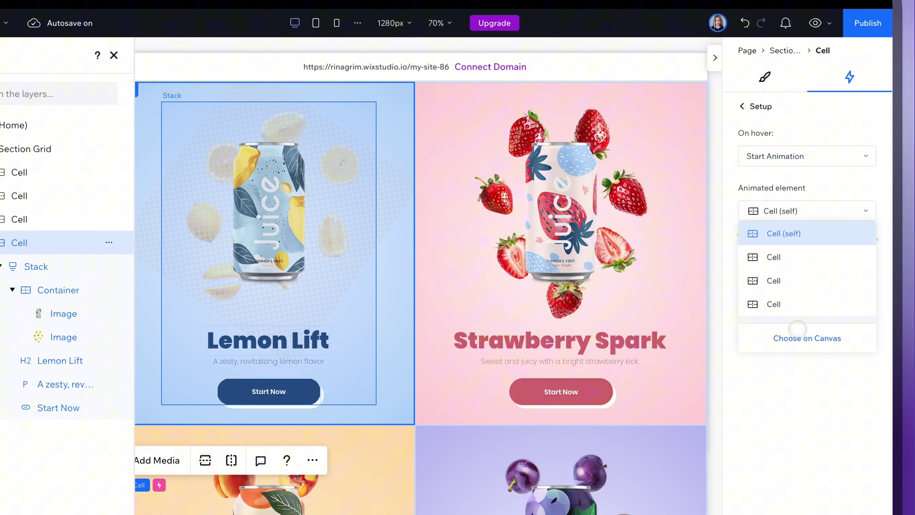
{"action": "left_click", "coordinate": [782, 337]}
{"action": "left_click", "coordinate": [48, 405]}
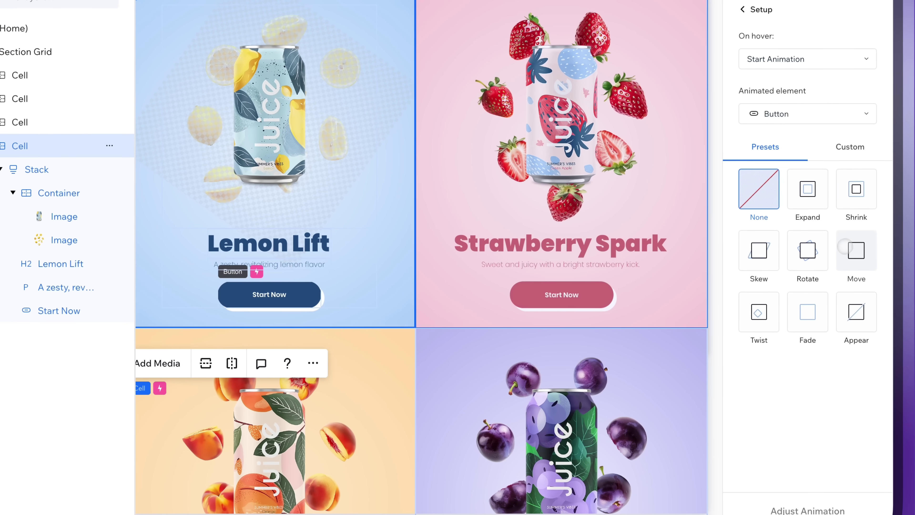
Apply the Move preset to the Lemon Lift button and adjust it to move in to its current position.
{"action": "left_click", "coordinate": [857, 250]}
{"action": "left_click", "coordinate": [825, 490]}
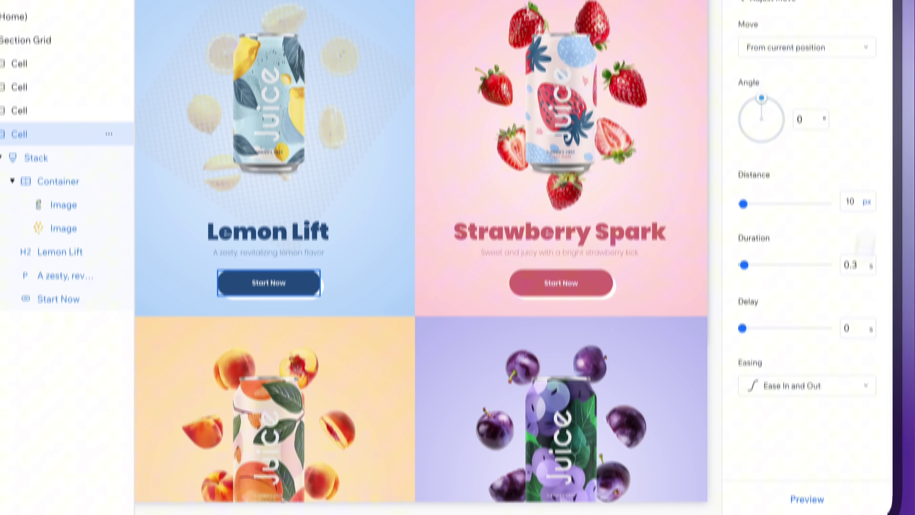
{"action": "left_click", "coordinate": [765, 39]}
{"action": "left_click", "coordinate": [789, 61]}
{"action": "left_click", "coordinate": [859, 293]}
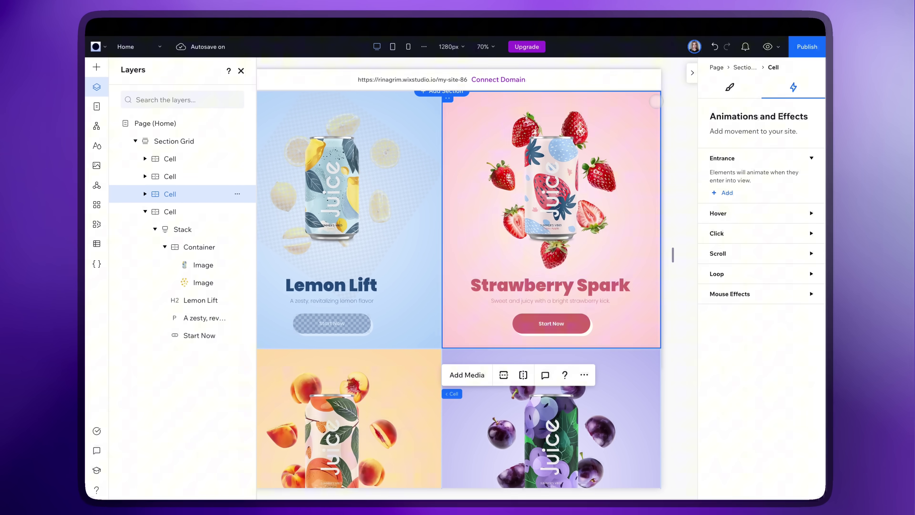
Close the layers list and add a hover animation to the Strawberry Spark cell that animates its splash strawberries image.
{"action": "left_click", "coordinate": [246, 73]}
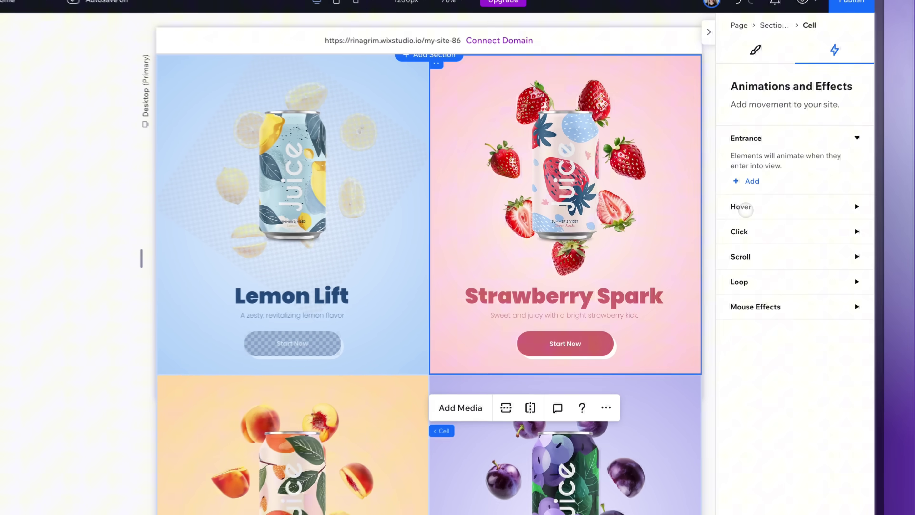
{"action": "left_click", "coordinate": [718, 213]}
{"action": "left_click", "coordinate": [725, 246]}
{"action": "left_click", "coordinate": [773, 180]}
{"action": "left_click", "coordinate": [774, 231]}
{"action": "left_click", "coordinate": [633, 137]}
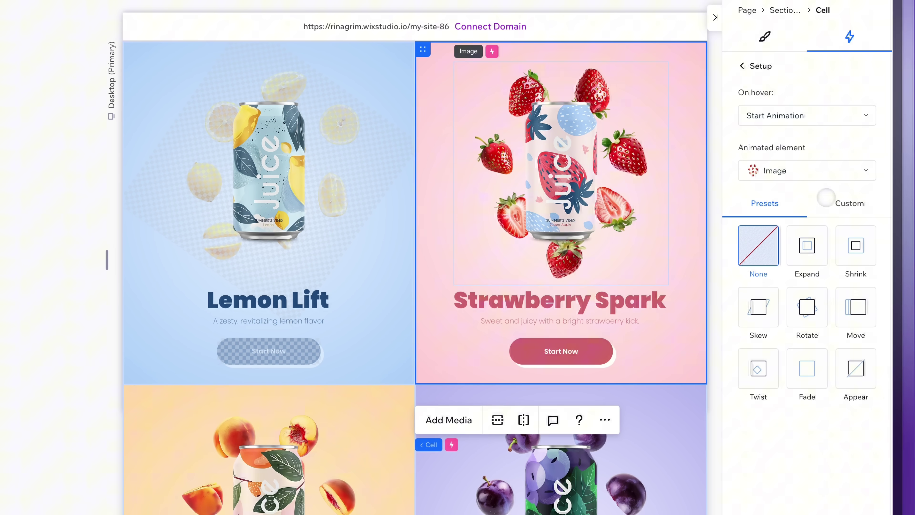
Customize the strawberry image animation's initial state with opacity 0%, rotation 35° and scale 25% on both axes.
{"action": "left_click", "coordinate": [825, 197]}
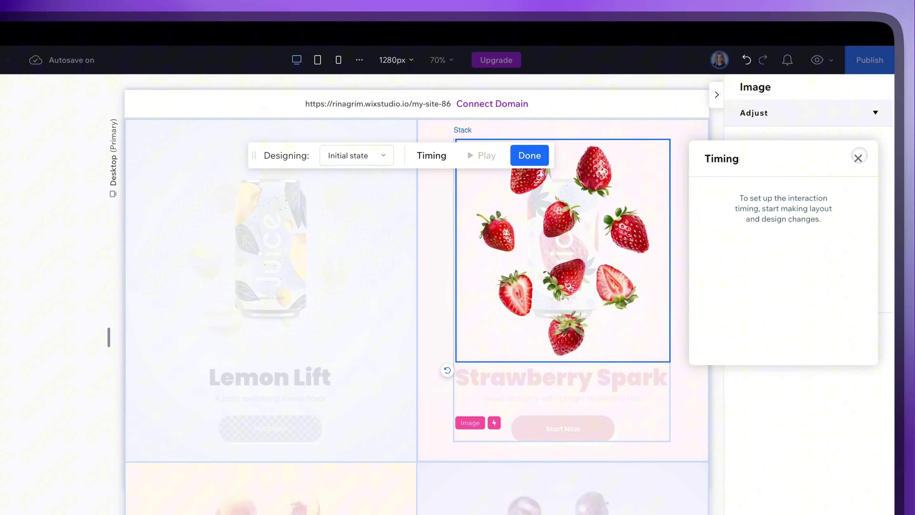
{"action": "left_click", "coordinate": [859, 156]}
{"action": "left_click", "coordinate": [859, 154]}
{"action": "type", "text": "0"}
{"action": "left_click", "coordinate": [855, 186]}
{"action": "type", "text": "35"}
{"action": "left_click", "coordinate": [812, 221]}
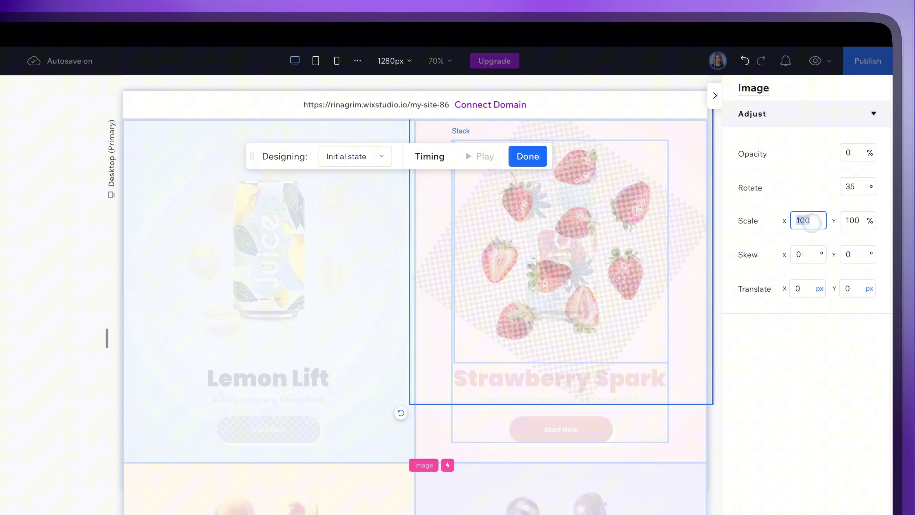
{"action": "type", "text": "25"}
{"action": "key", "text": "Tab"}
{"action": "type", "text": "25"}
{"action": "key", "text": "Tab"}
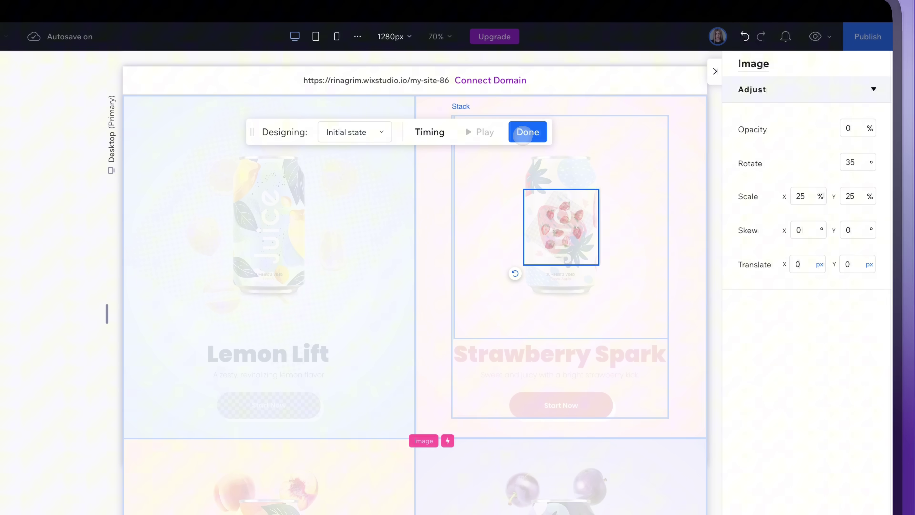
{"action": "left_click", "coordinate": [524, 133]}
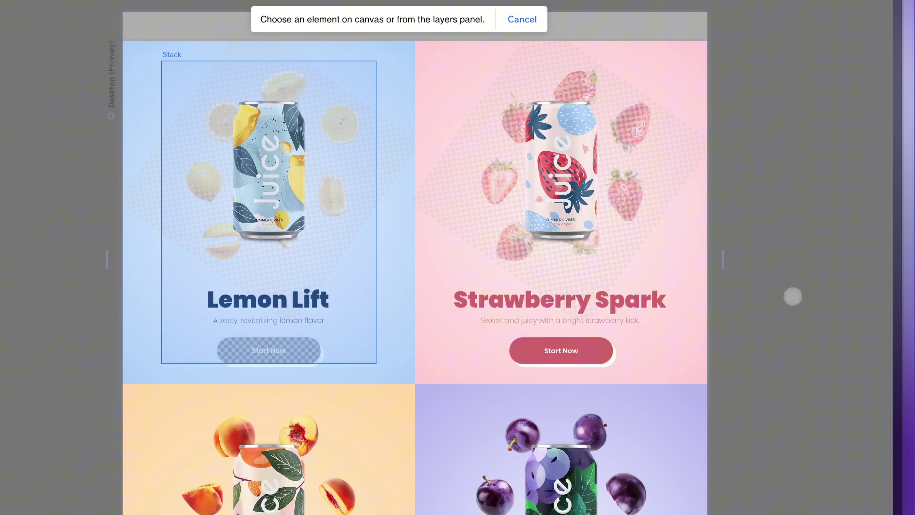
Animate the Strawberry Spark button on cell hover with the Move preset, set to In to current position and distance 150 px.
{"action": "left_click", "coordinate": [577, 349]}
{"action": "left_click", "coordinate": [857, 214]}
{"action": "left_click", "coordinate": [801, 474]}
{"action": "left_click", "coordinate": [782, 83]}
{"action": "left_click", "coordinate": [793, 170]}
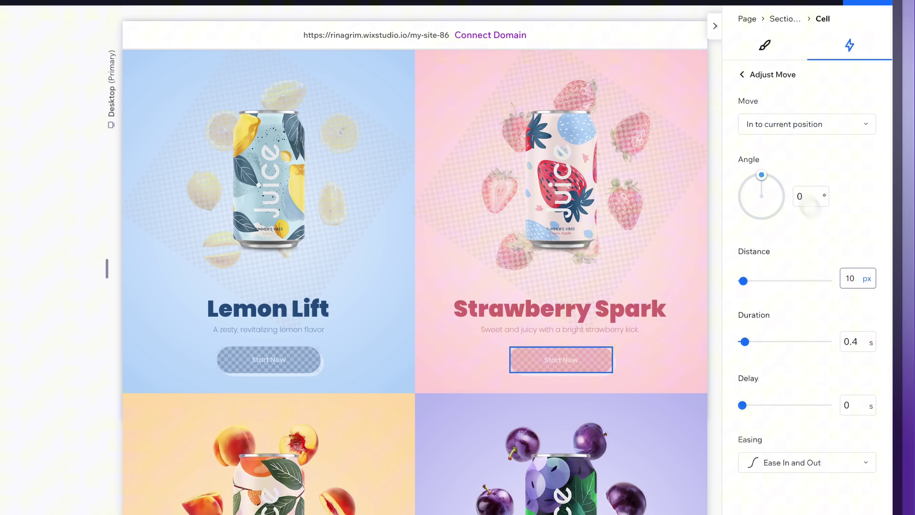
{"action": "double_click", "coordinate": [851, 279]}
{"action": "type", "text": "150"}
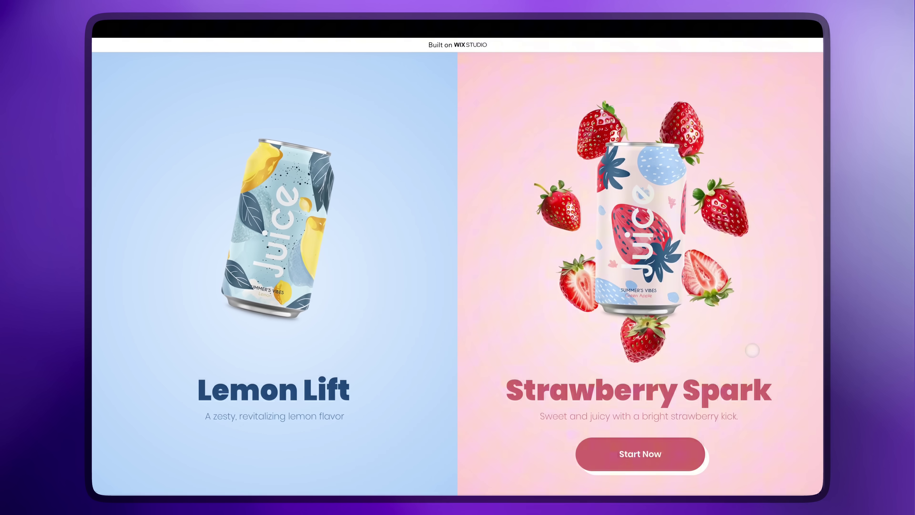
Examine the animated product cells down to Peach Bliss and Grape Glow on the live page.
{"action": "scroll", "coordinate": [535, 355], "scroll_direction": "down", "scroll_amount": 5}
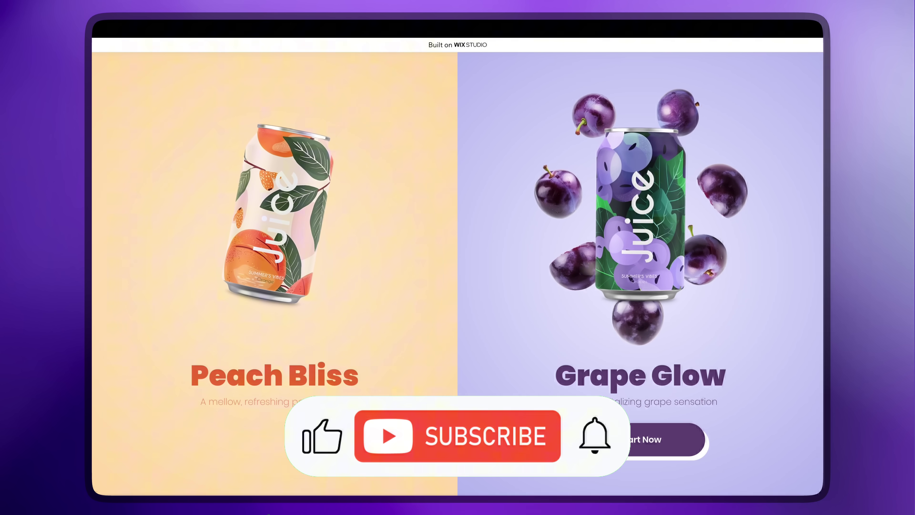